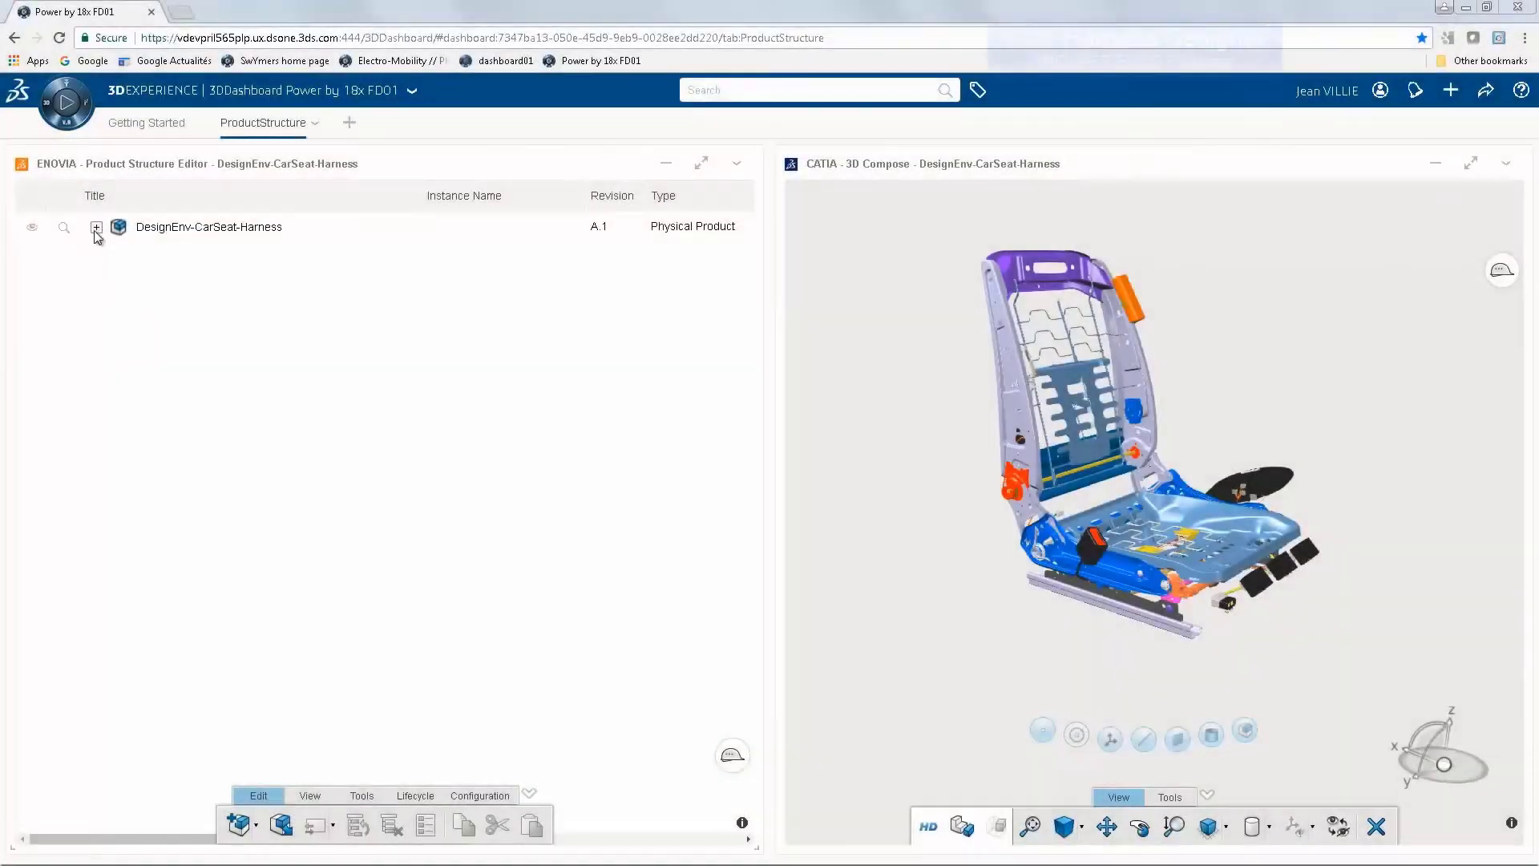
- Expand the car seat harness structure down to the contents of the Mechanical and CarSeatDetailed01 products
left_click(96, 226)
left_click(116, 257)
left_click(137, 289)
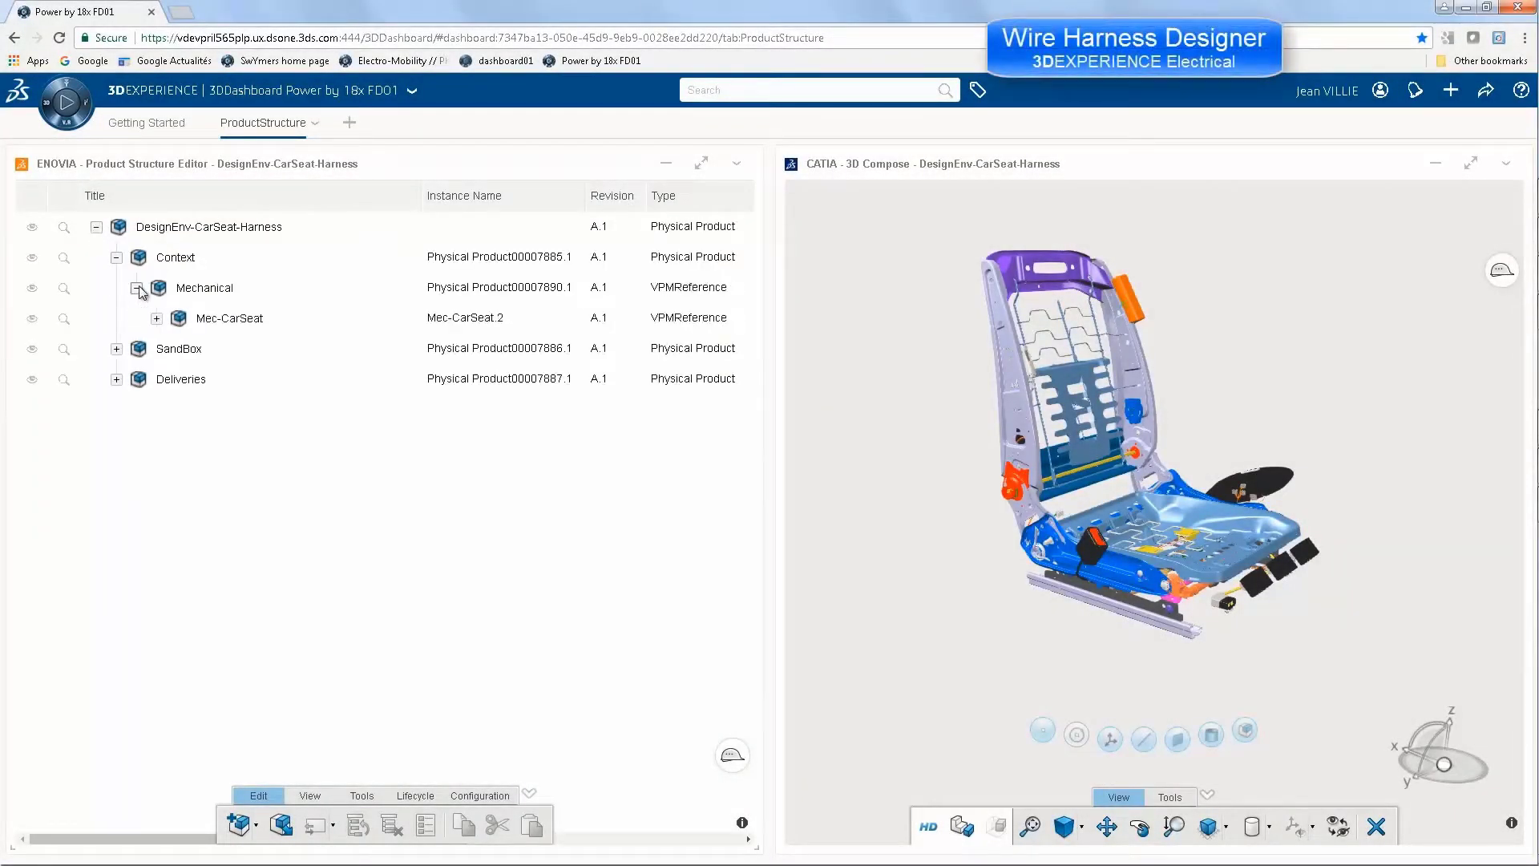
left_click(117, 350)
left_click(137, 380)
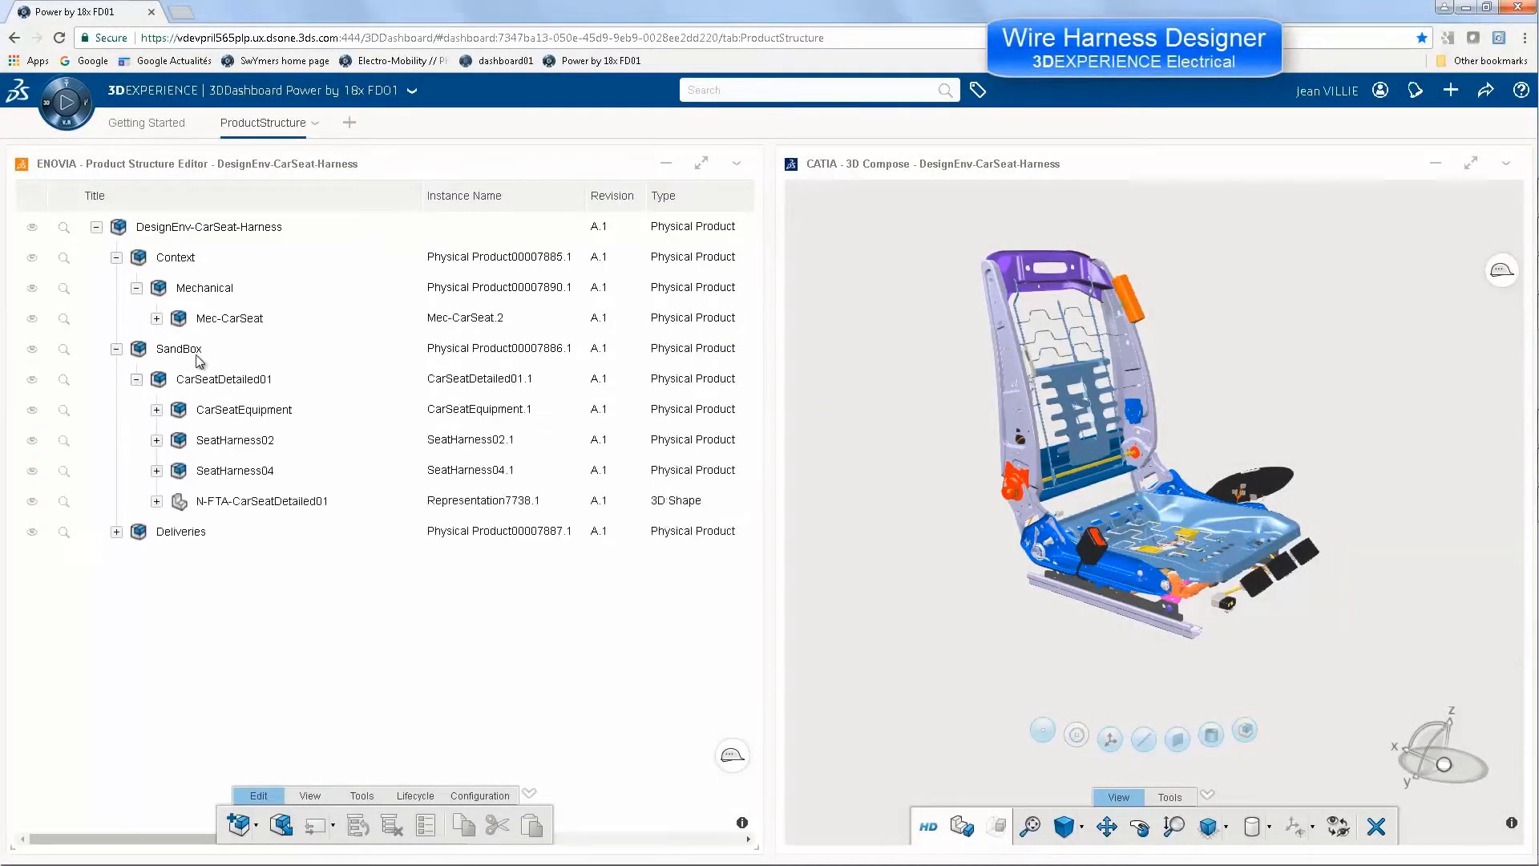
- Select Mec-CarSeat, CarSeatEquipment and SeatHarness04 and open them in a new CATIA Electrical 3D Design session
left_click(230, 320)
left_click(258, 410, "ctrl")
left_click(263, 475, "ctrl")
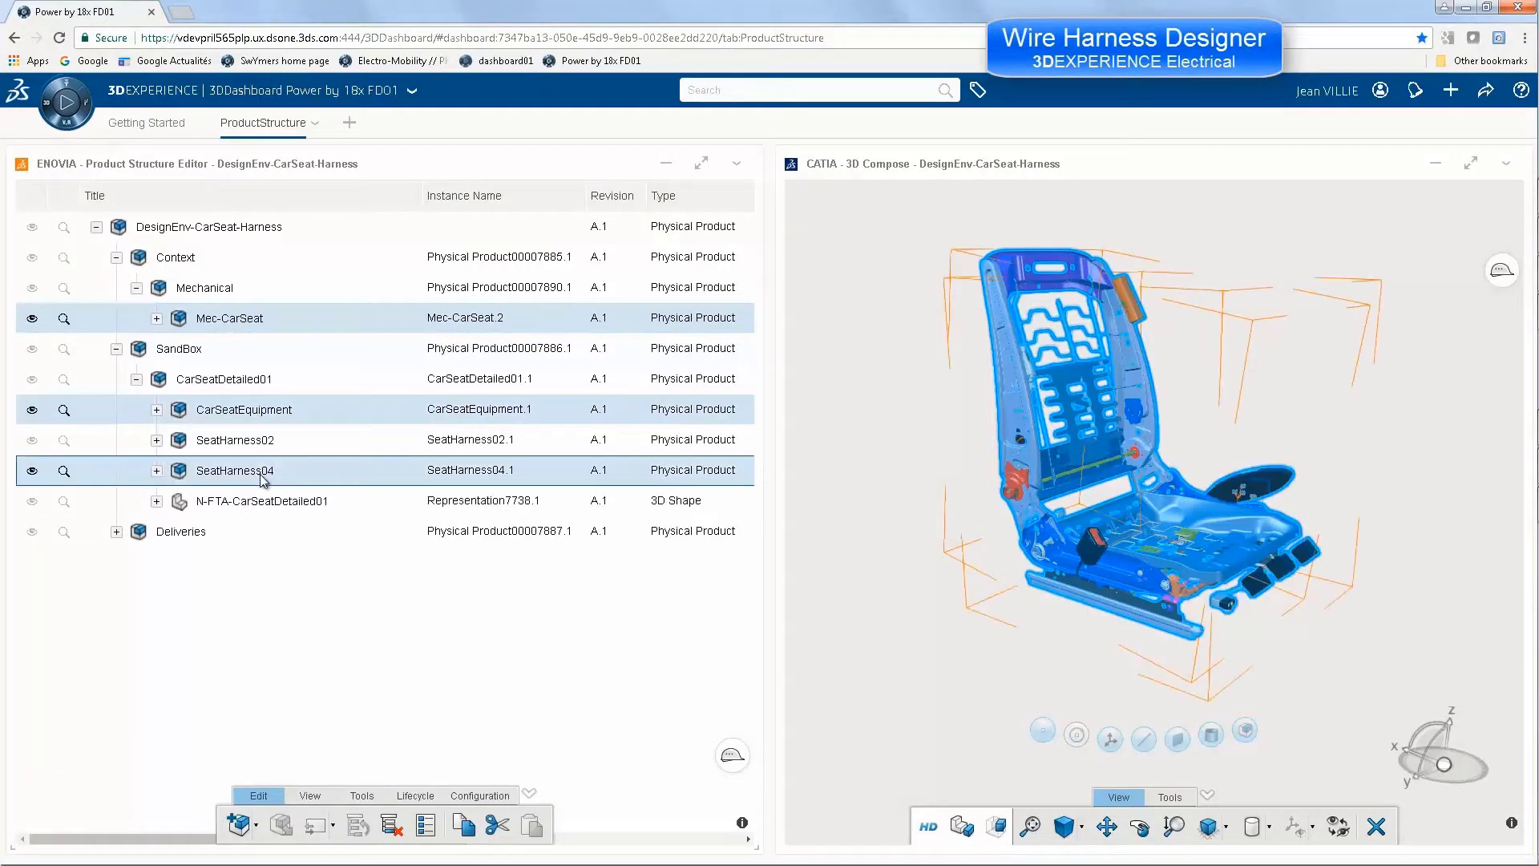
left_click(44, 129)
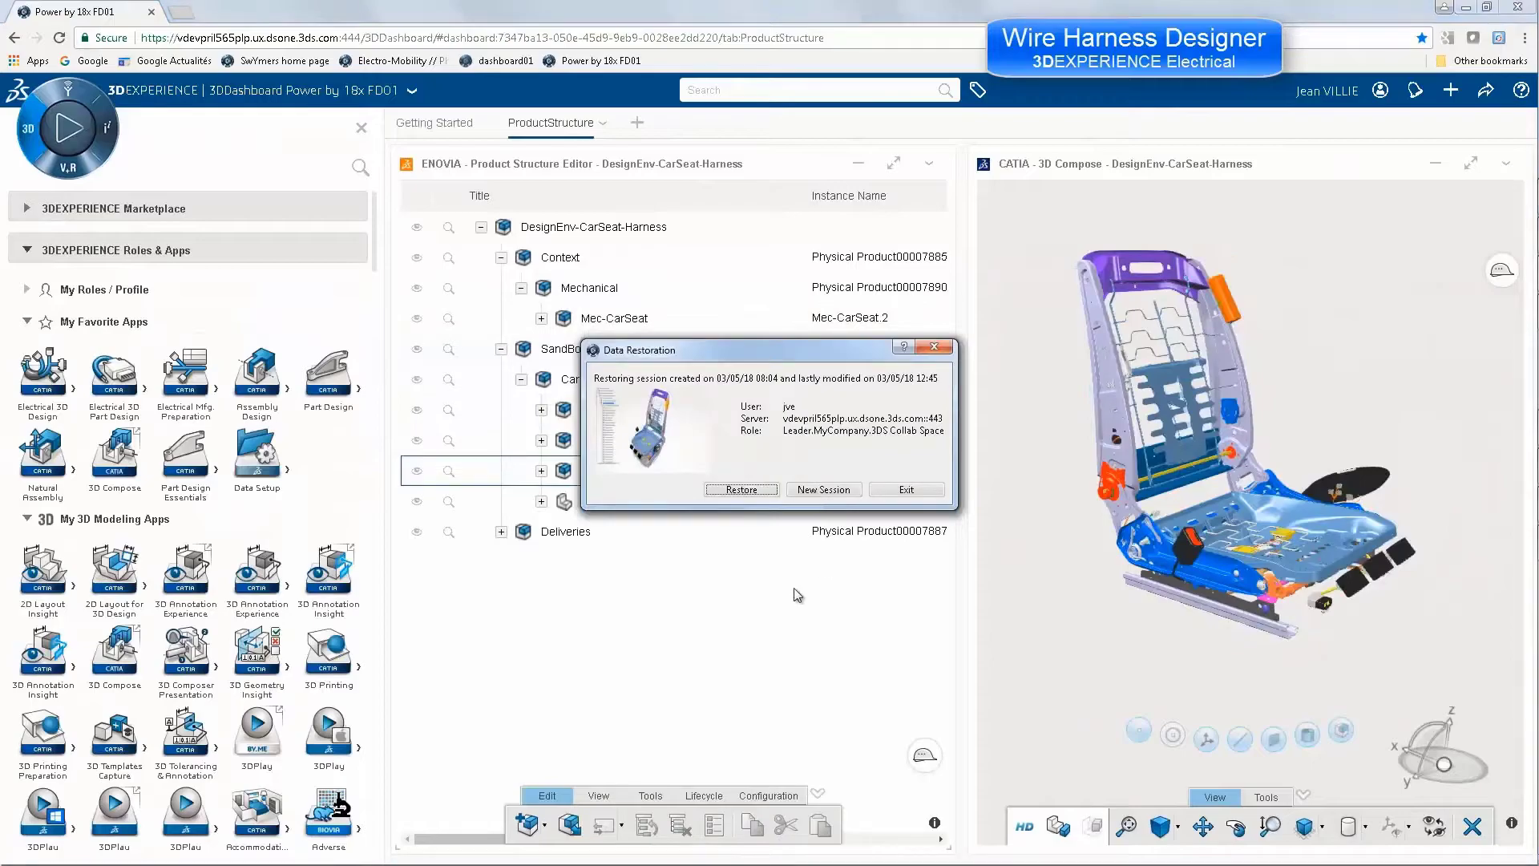
left_click(822, 490)
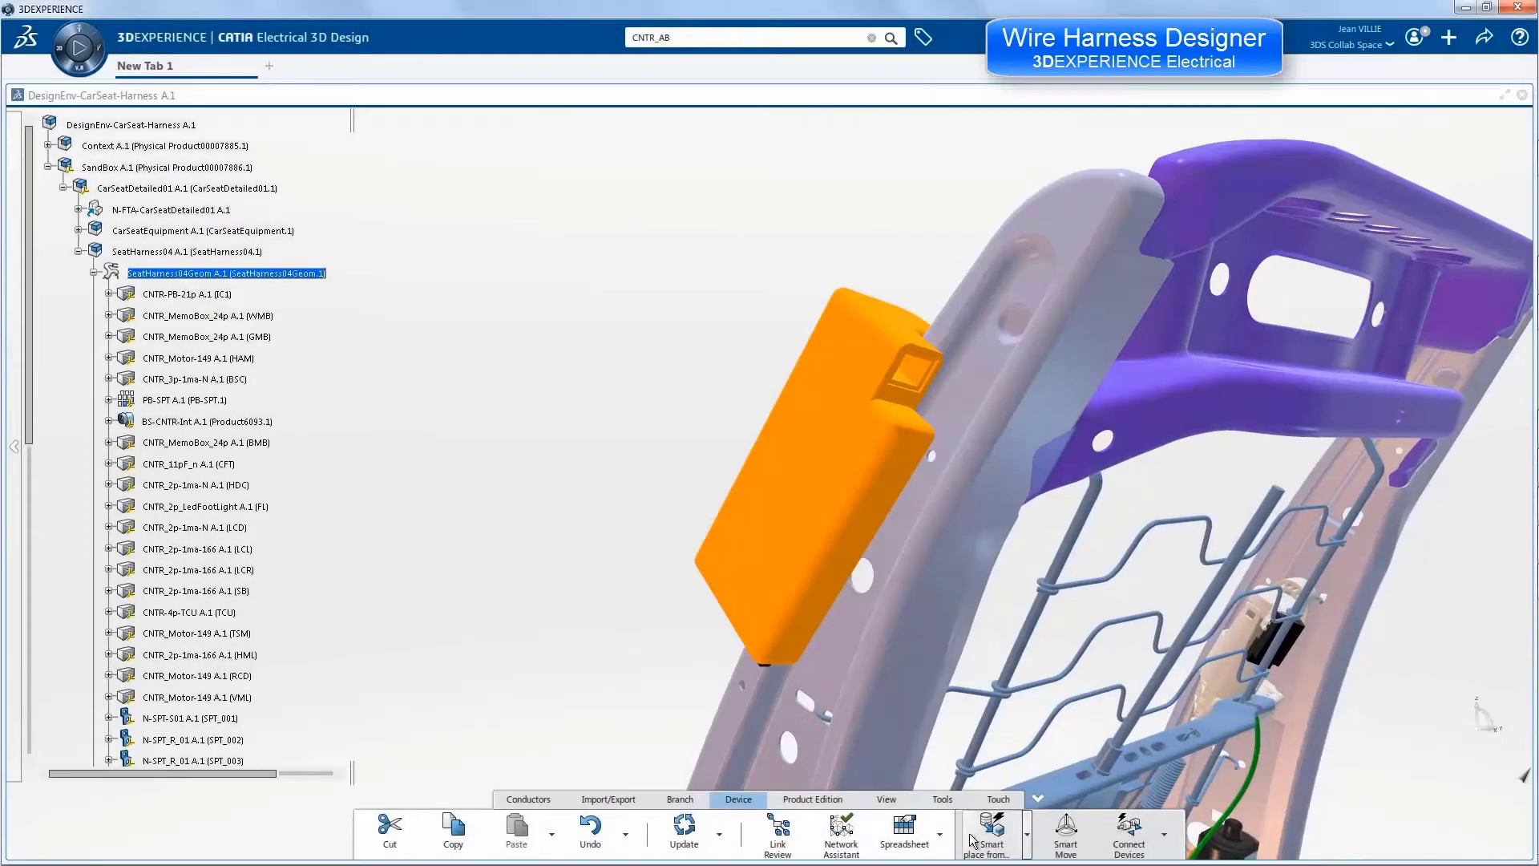
- Search for CNTR_2p and smart-place the CNTR_2p-1ma-166 connector in the upper socket of the orange box
left_click(988, 834)
left_click(819, 32)
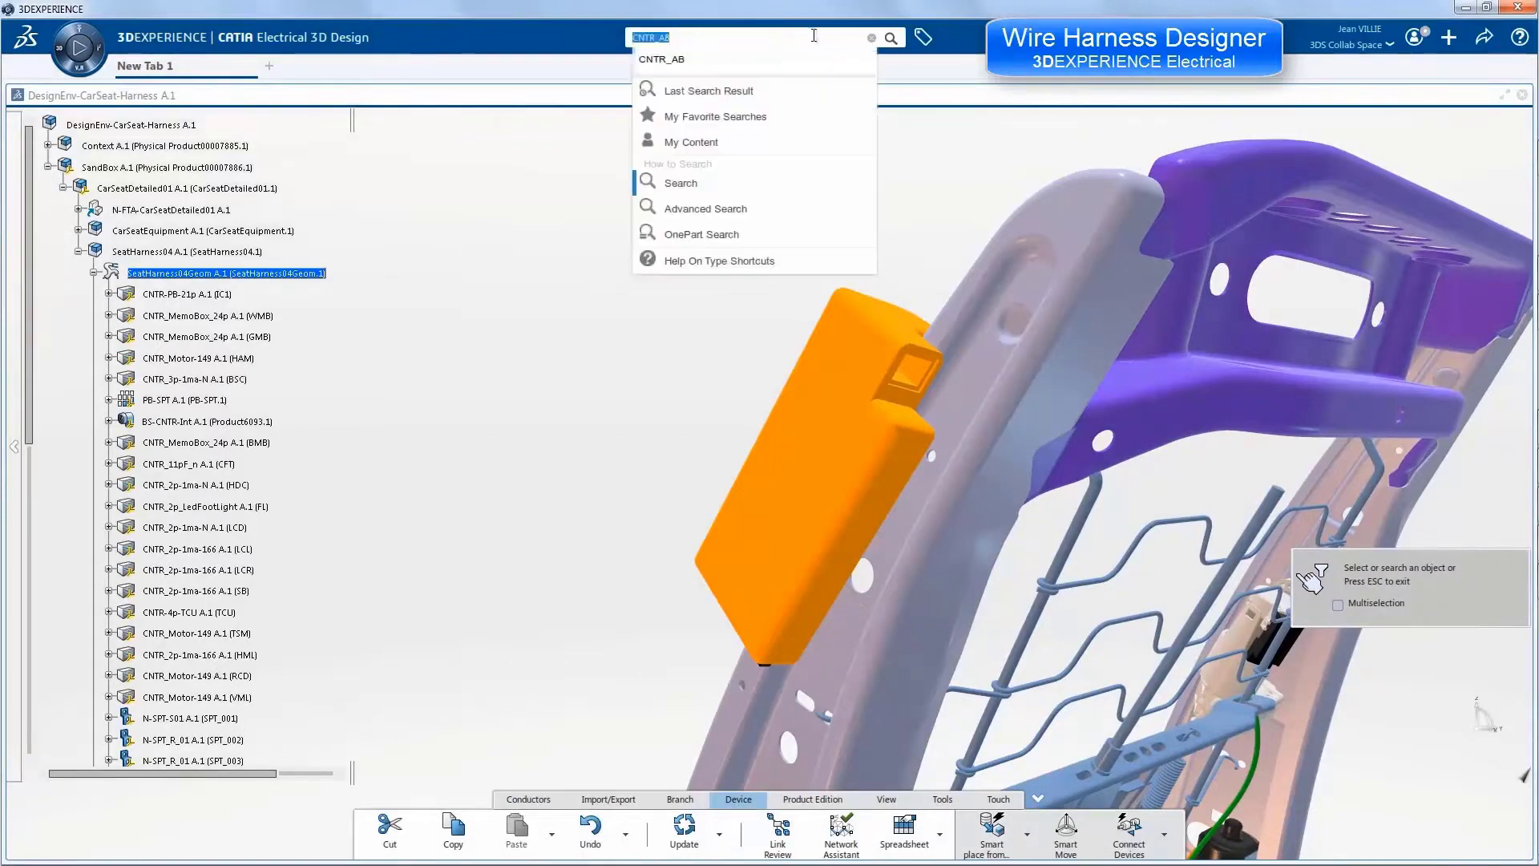
type("CNTR_2p")
key("Return")
left_click(940, 215)
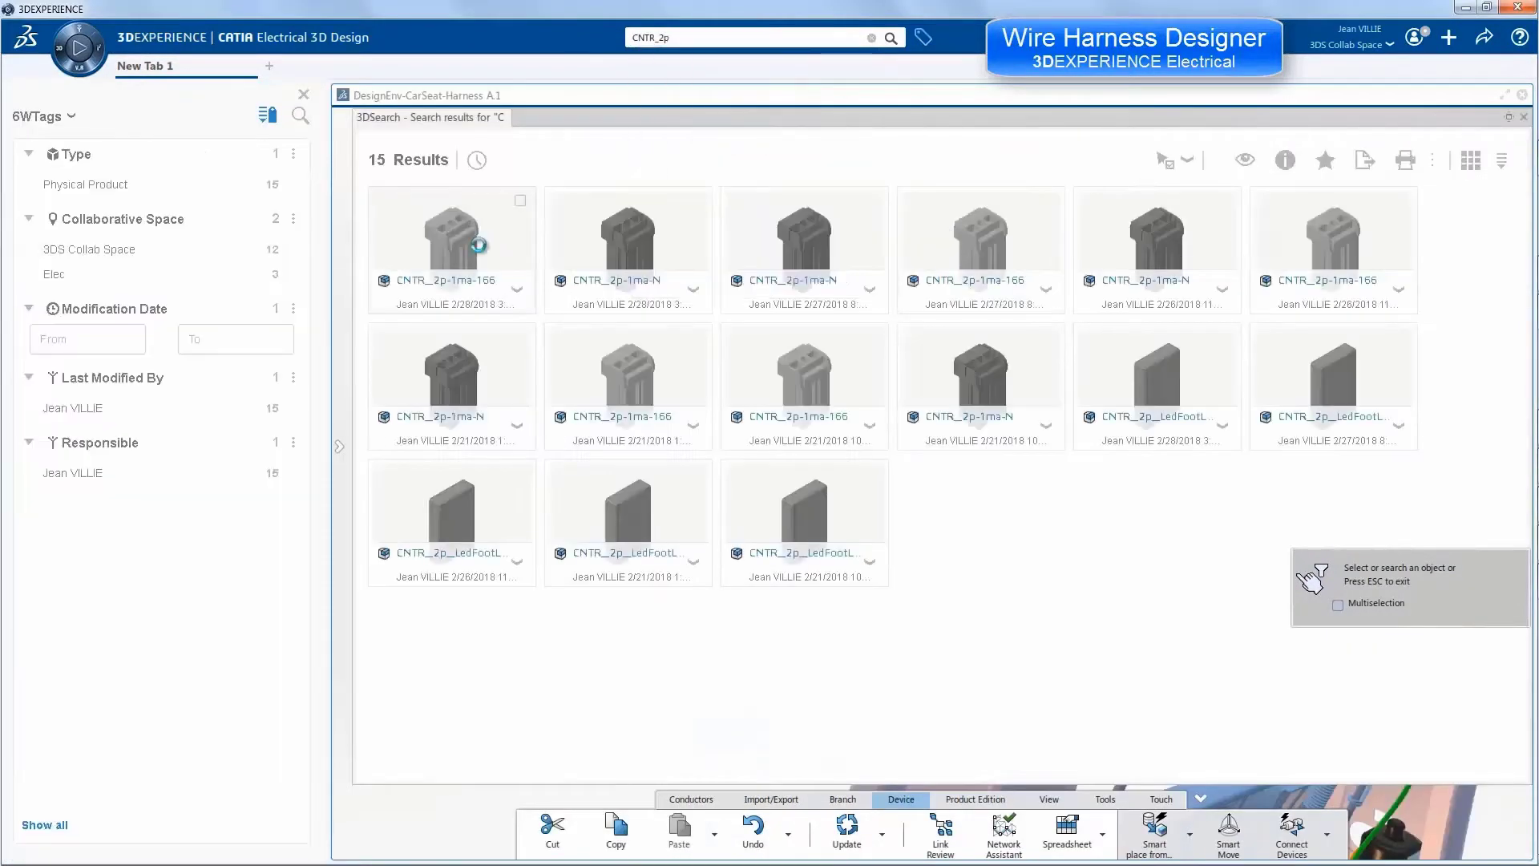
left_click(932, 370)
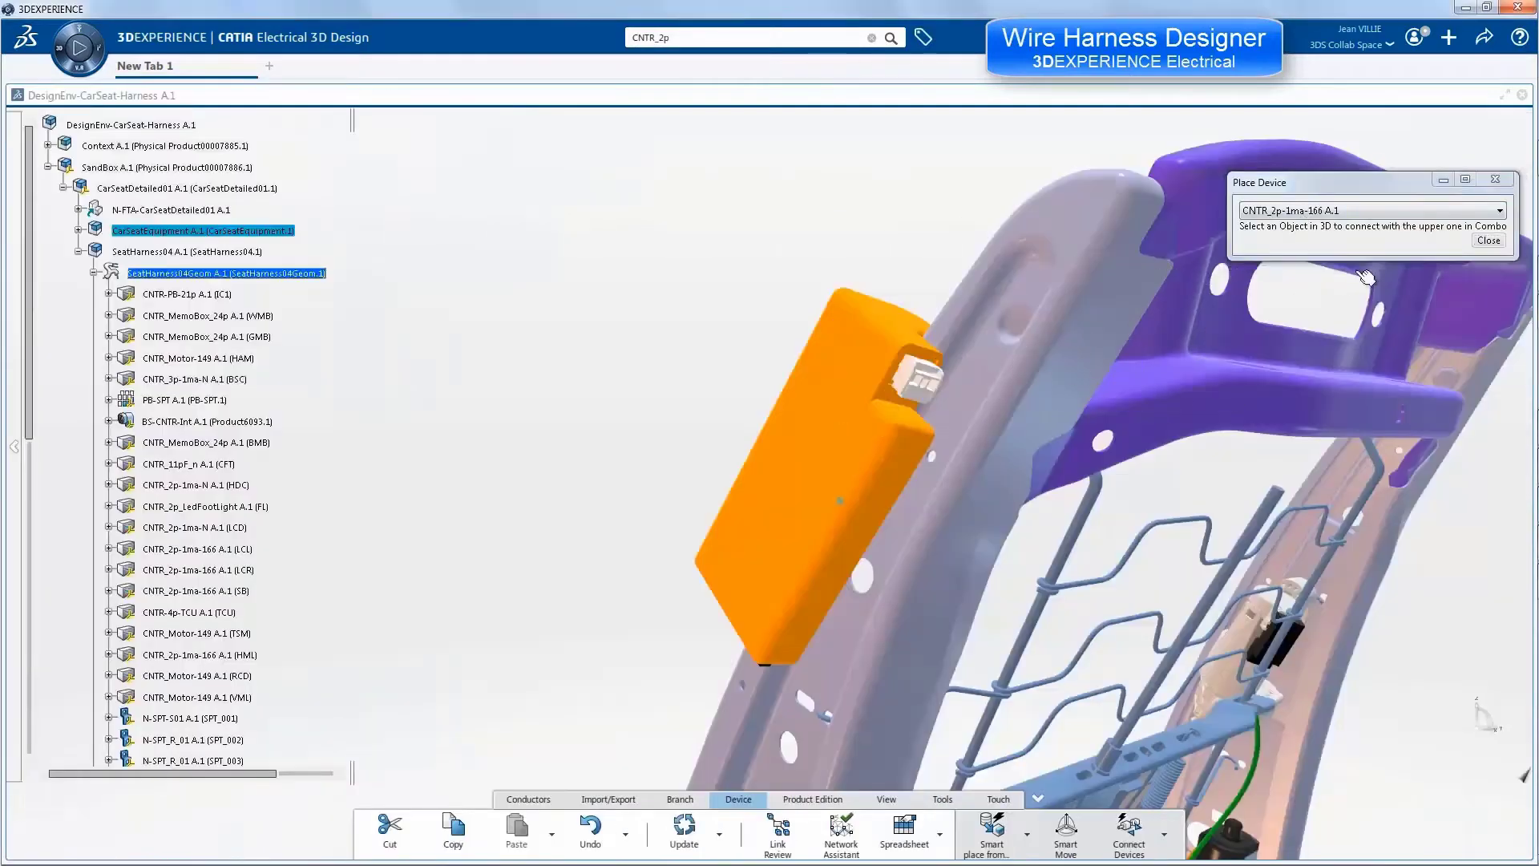
left_click(1496, 180)
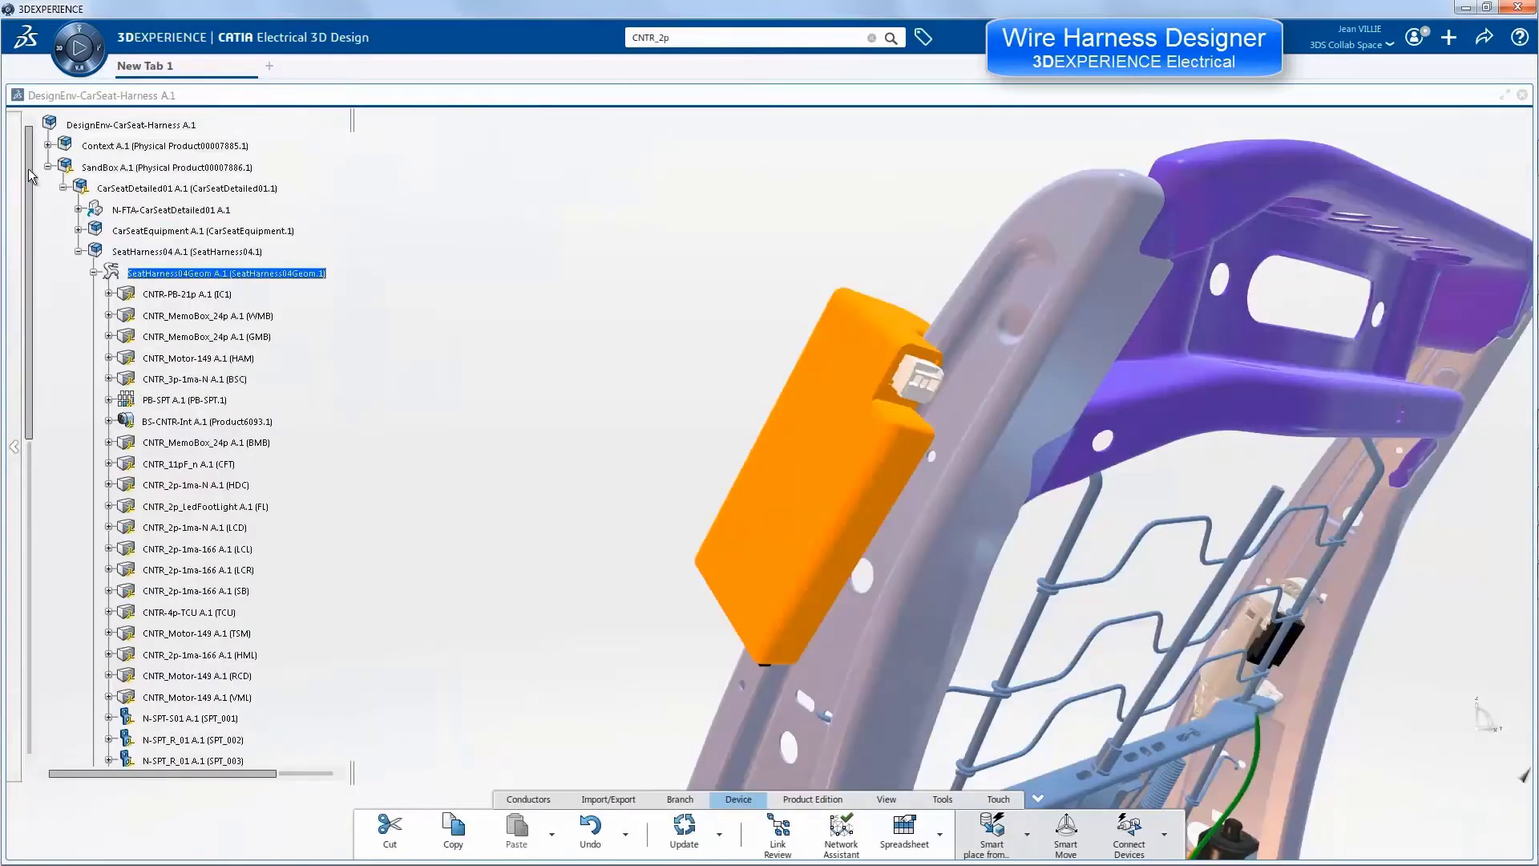
- In Harness04-Baseline, start routing a 3 mm slack-mode branch with 0.1% slack from the existing yellow branch end through support SPT_006
left_click_drag(27, 178, 35, 522)
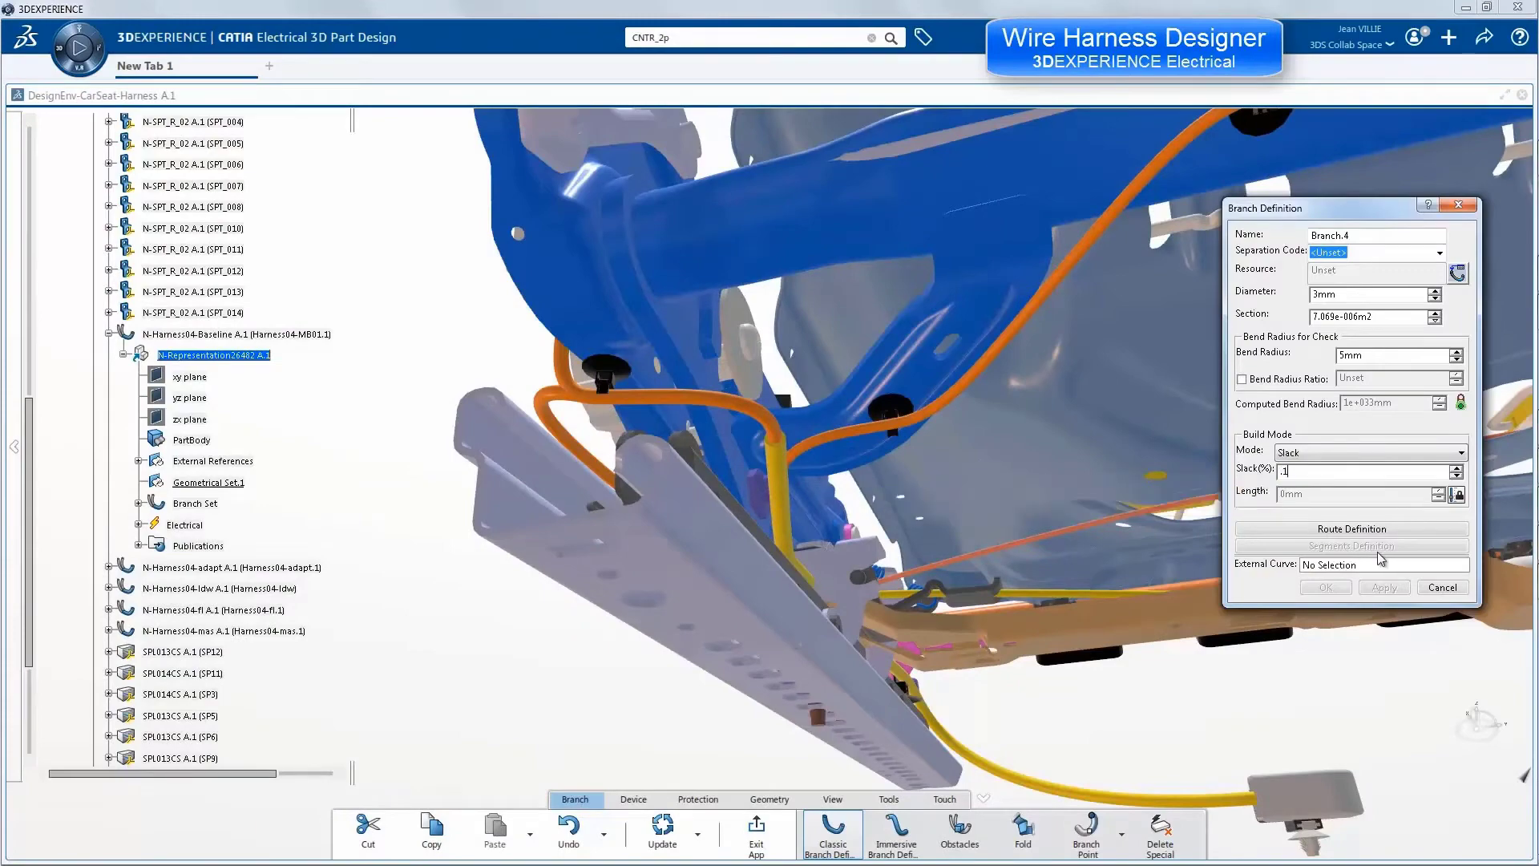
left_click(1352, 529)
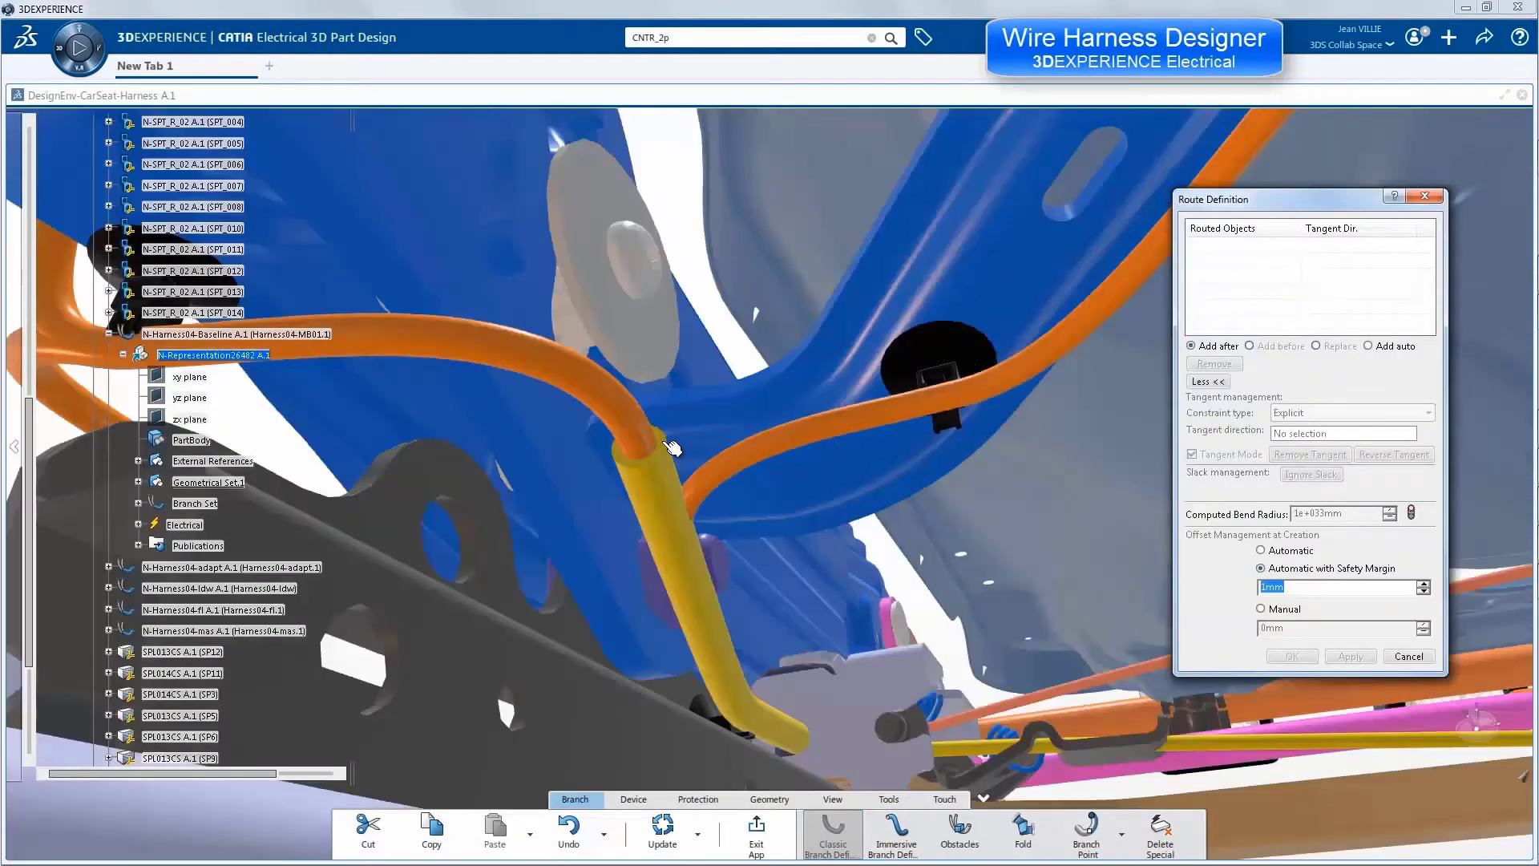
left_click(642, 433)
middle_click_drag(711, 349, 770, 398, "ctrl")
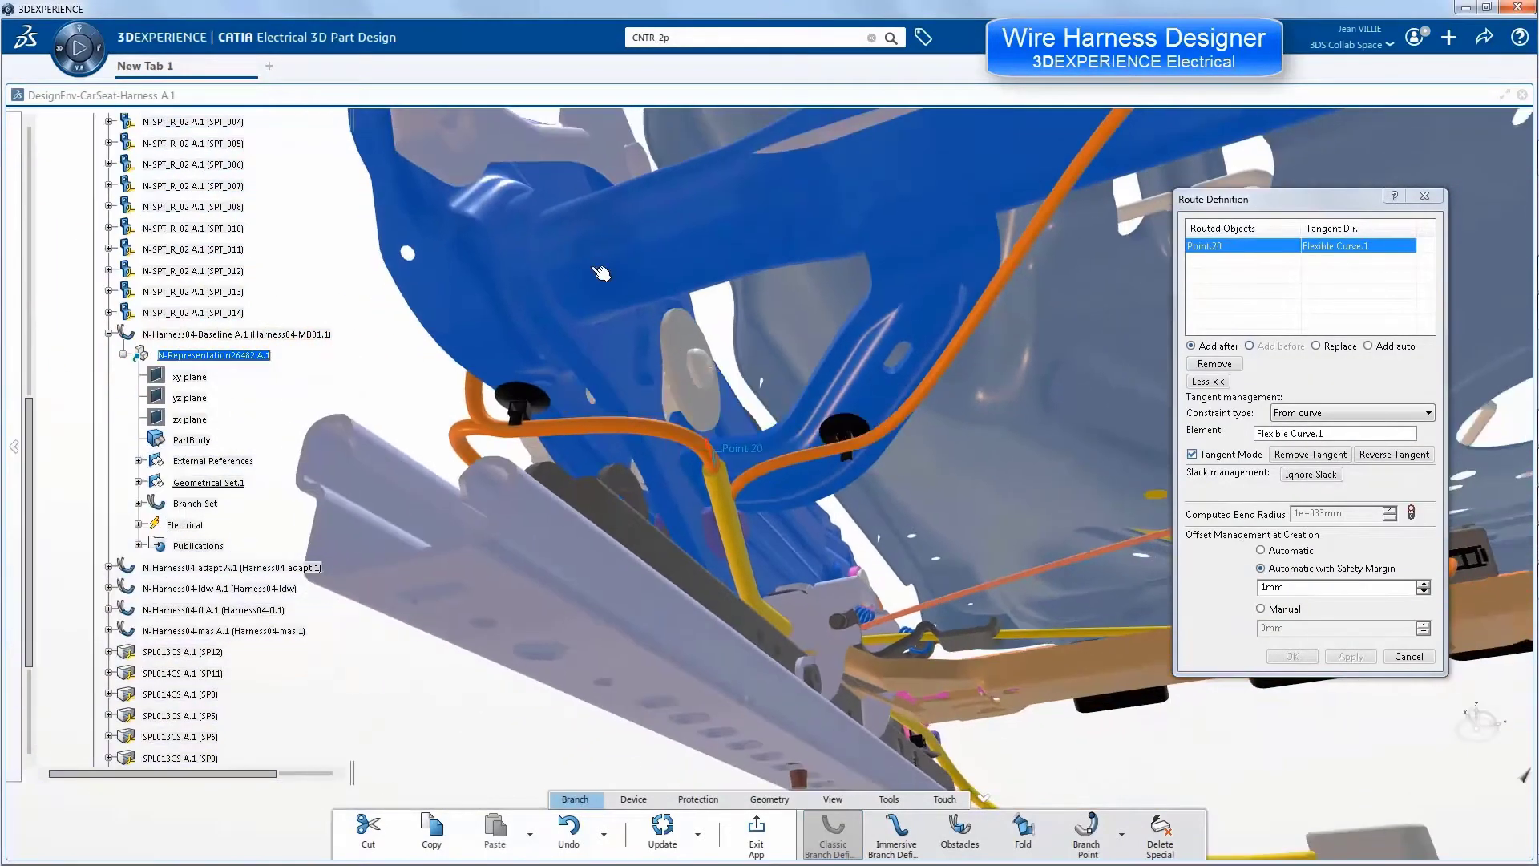
middle_click_drag(601, 273, 593, 369)
left_click(597, 403)
- Extend the branch route with one point on the seat back bracket and two on the blue lower back panel
middle_click_drag(928, 457, 824, 210)
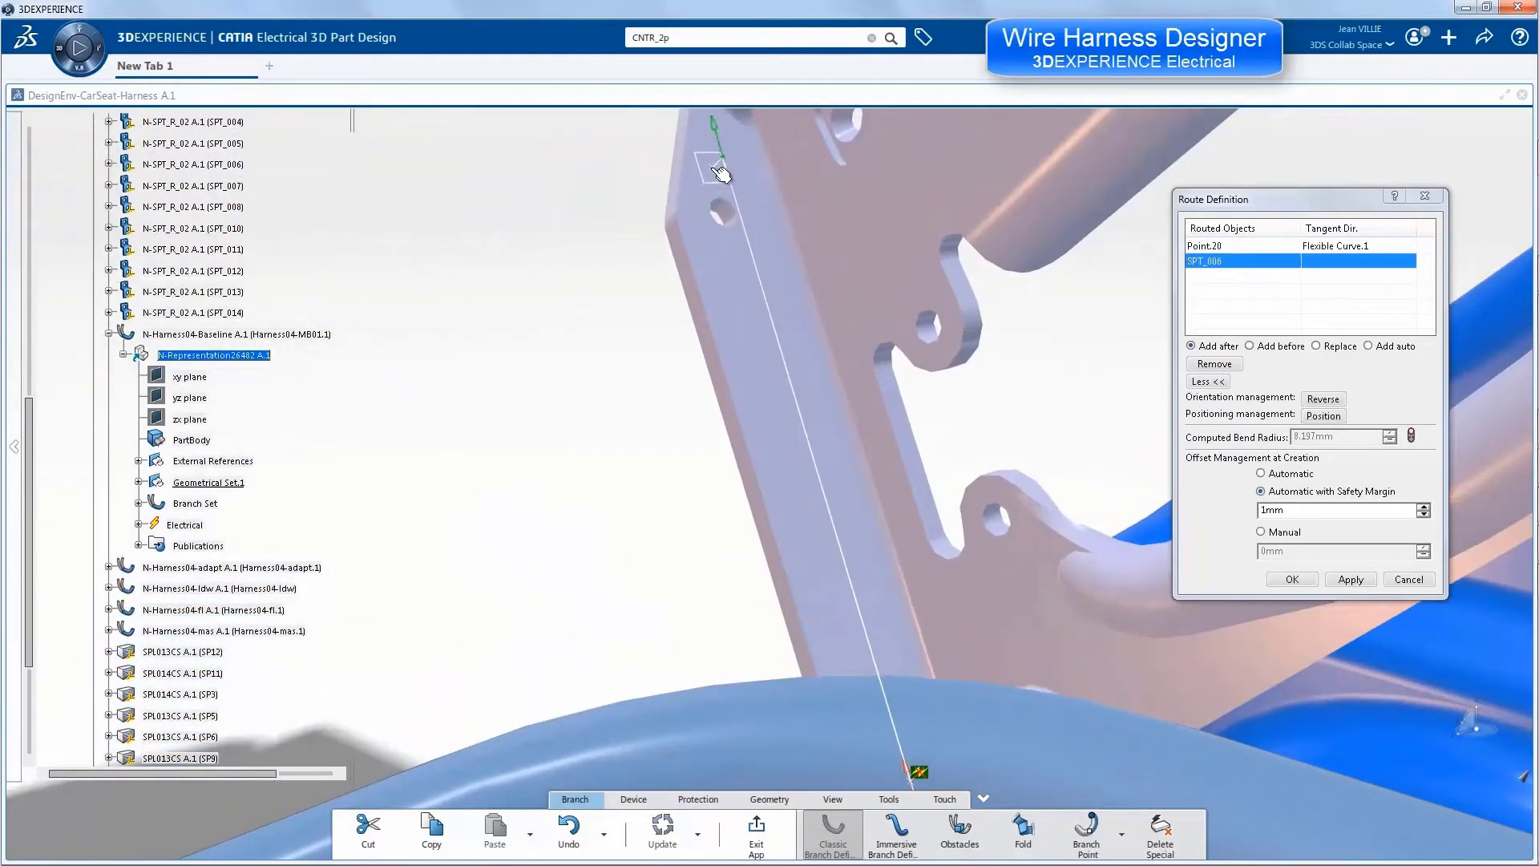
left_click(728, 151)
middle_click_drag(532, 281, 829, 339)
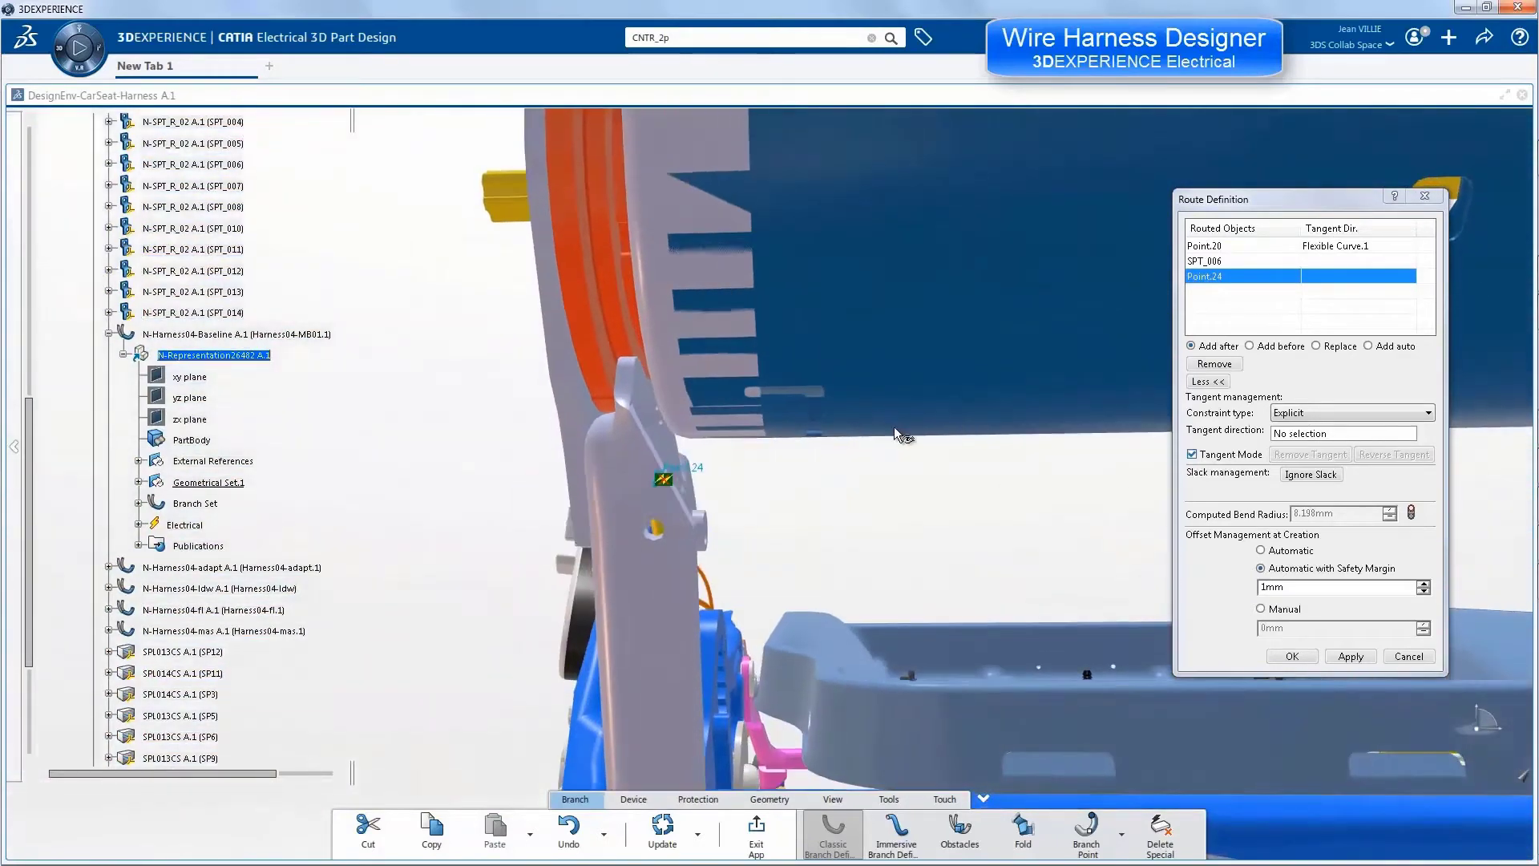
middle_click_drag(893, 427, 845, 522)
left_click(852, 505)
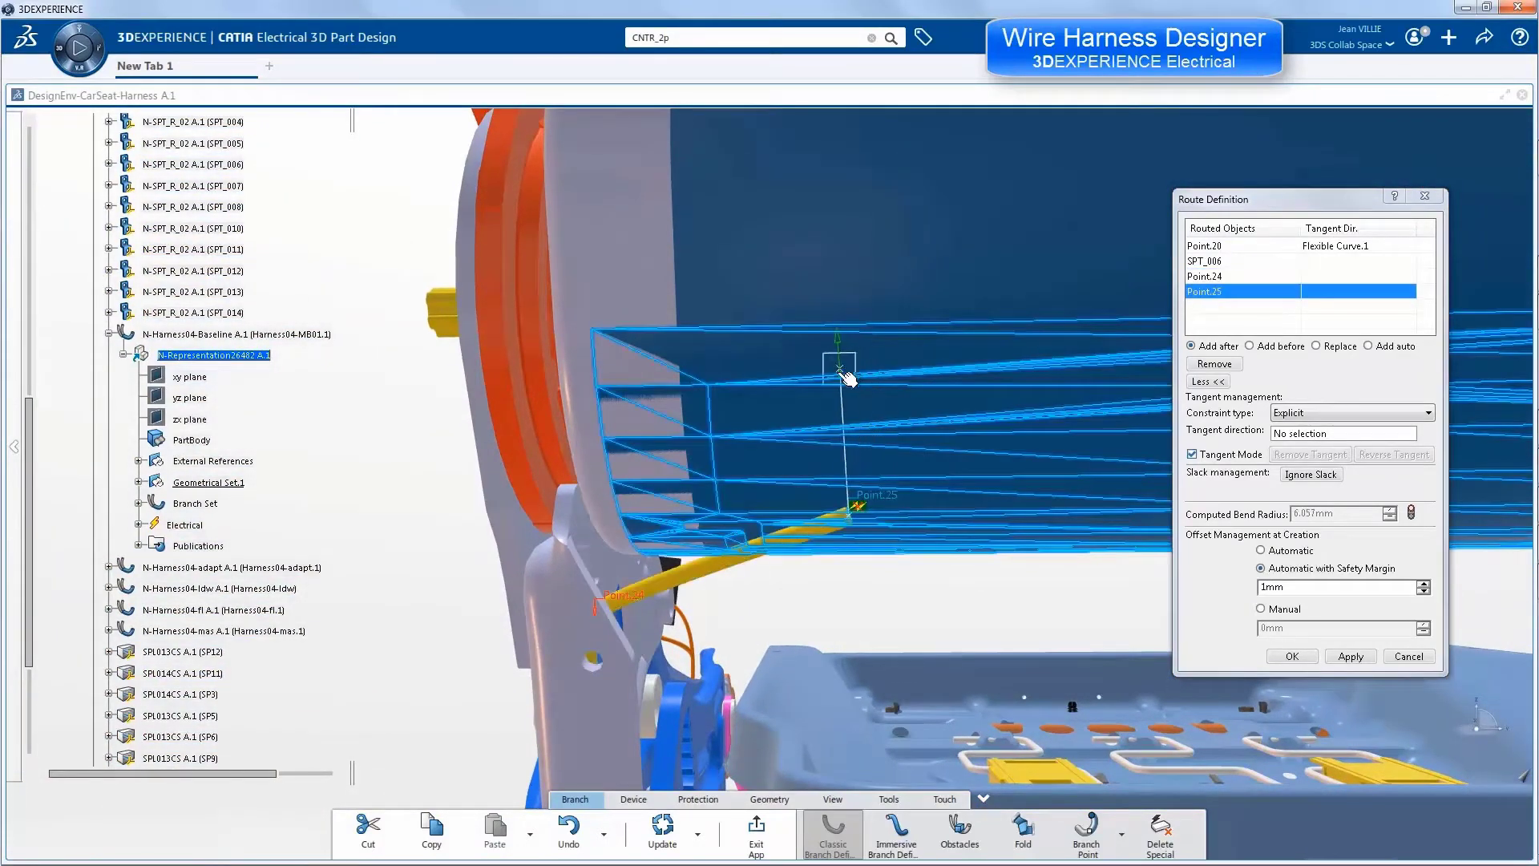
left_click(845, 346)
middle_click_drag(845, 346, 865, 401)
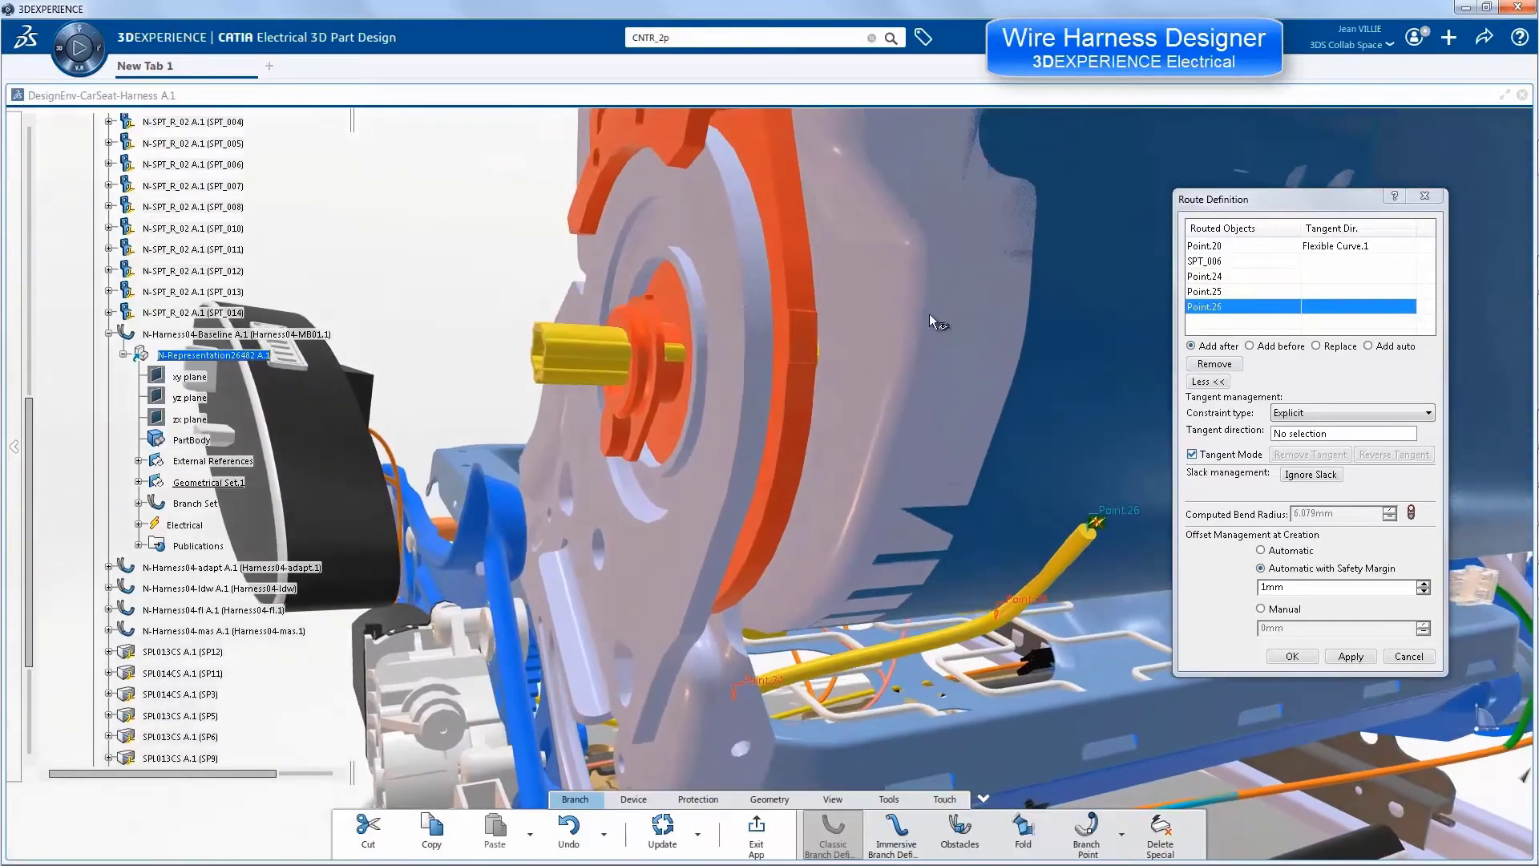
- Add further route points up the outside of the seat back's side member, with a 1 mm safety margin
left_click(911, 279)
middle_click_drag(842, 300, 1047, 390)
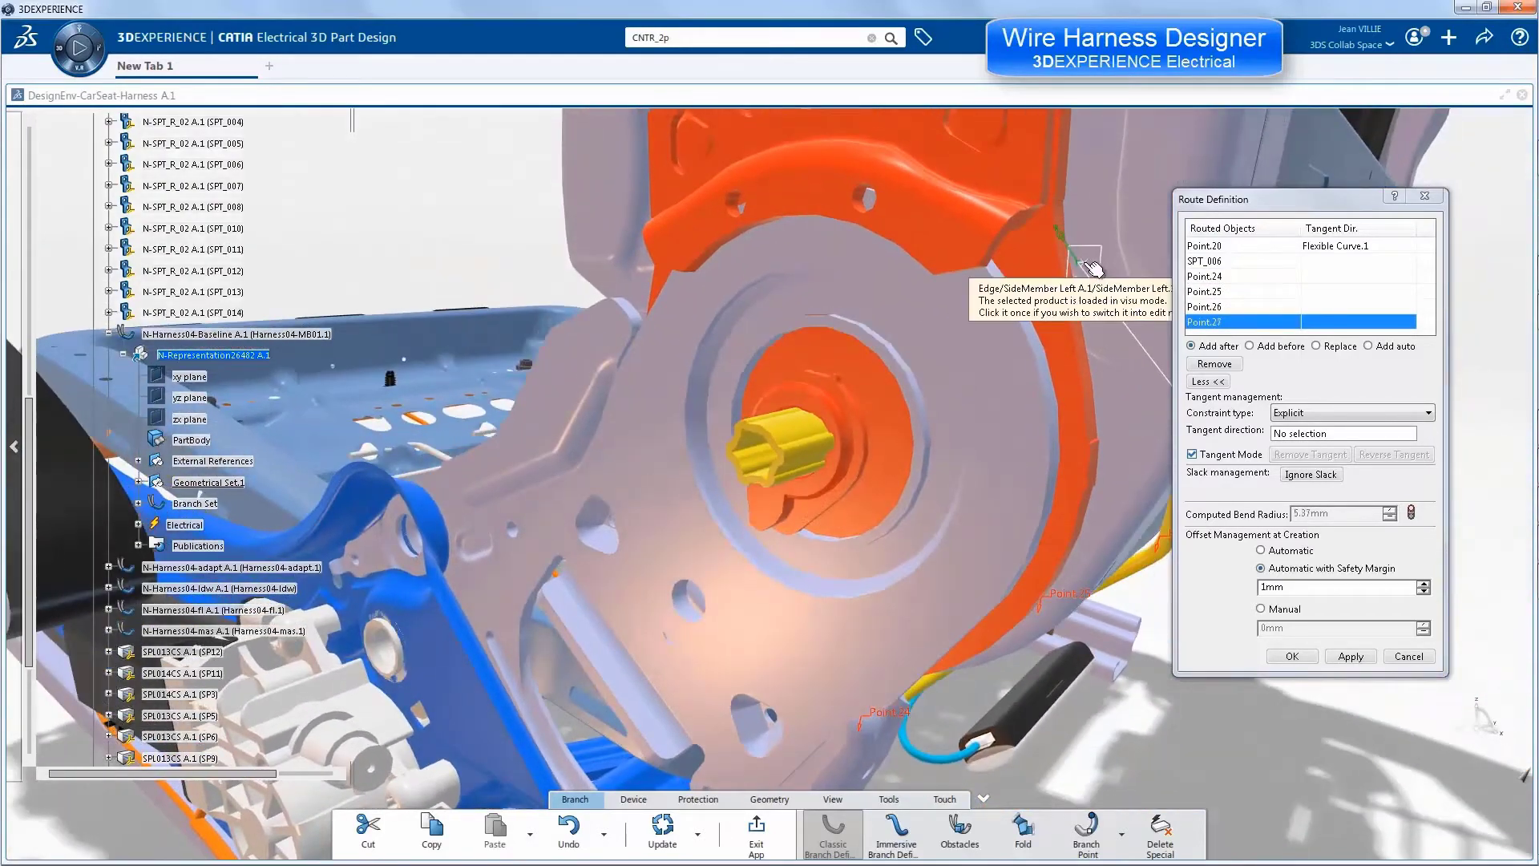
left_click(1088, 262)
middle_click_drag(1089, 262, 909, 659)
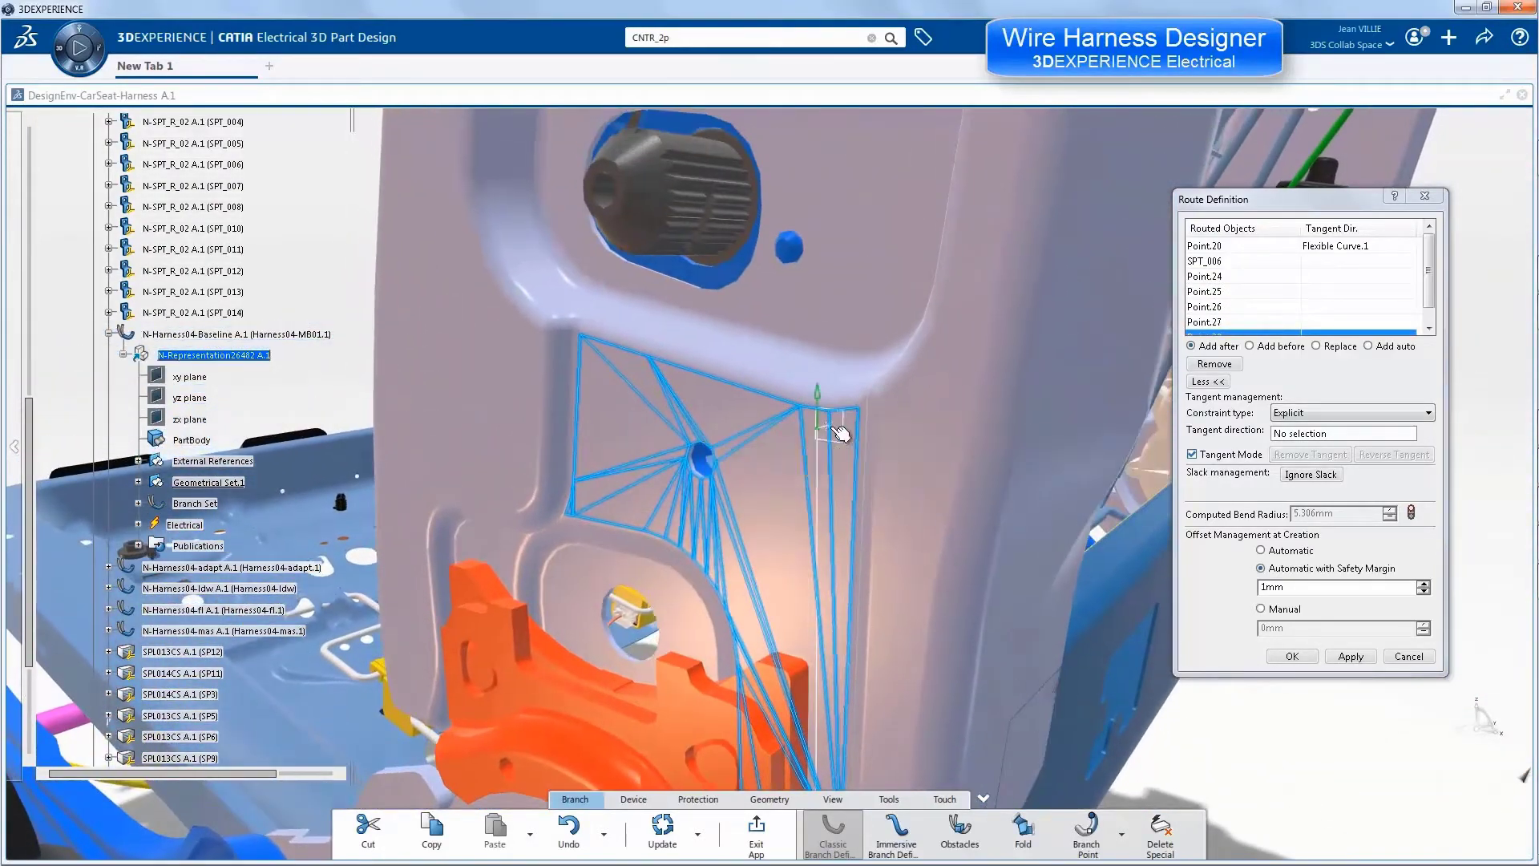
left_click(830, 422)
middle_click_drag(863, 293, 839, 706)
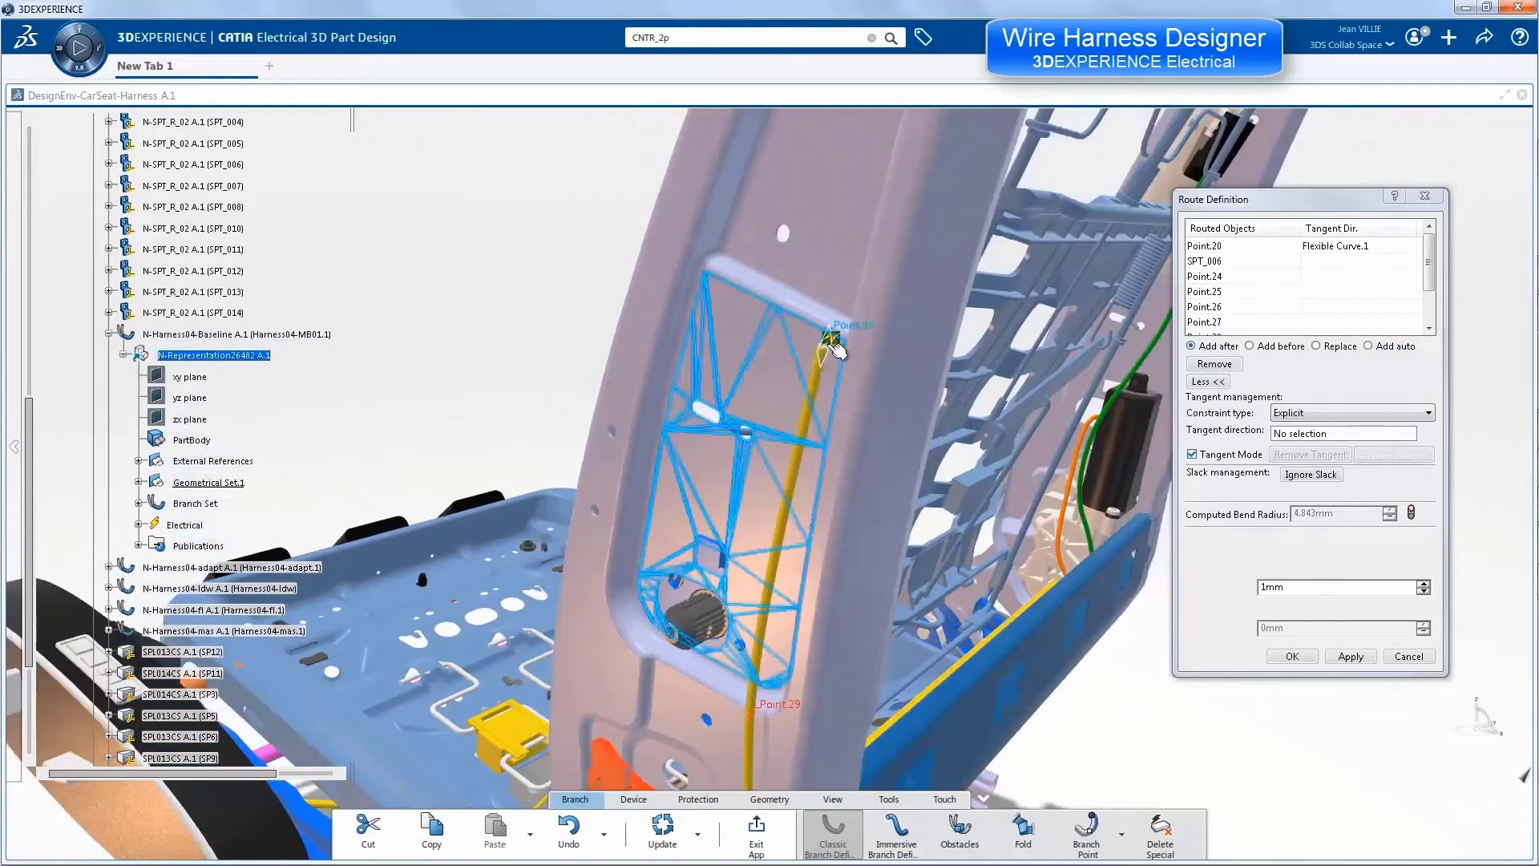
- Add the upper side member point, end the route at the white connector on the orange box, and create the branch
middle_click_drag(824, 365, 725, 368)
left_click(719, 364)
middle_click_drag(818, 357, 738, 512)
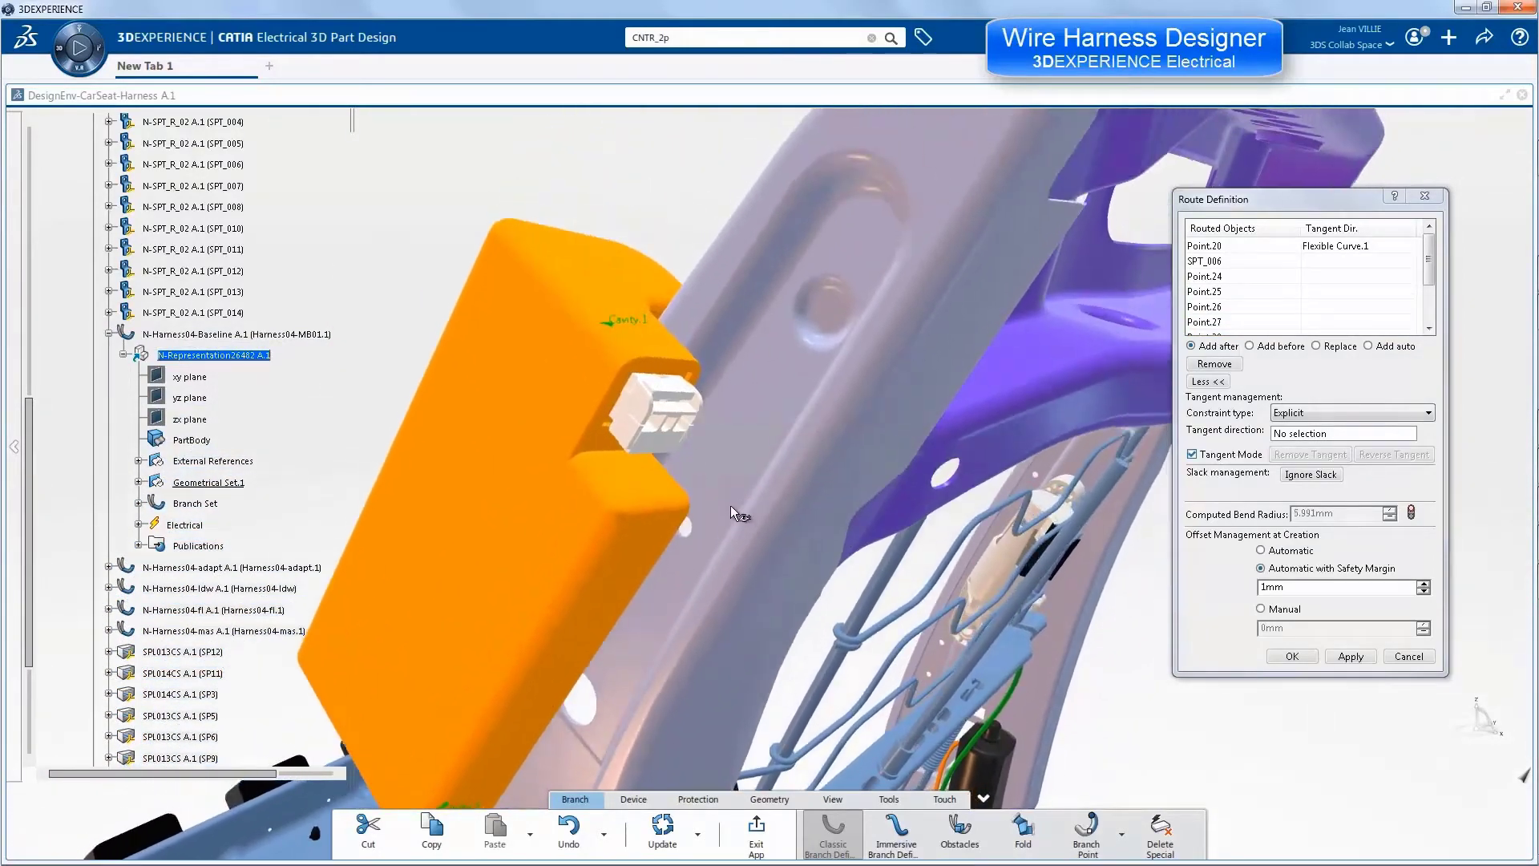
left_click(676, 447)
left_click(1291, 656)
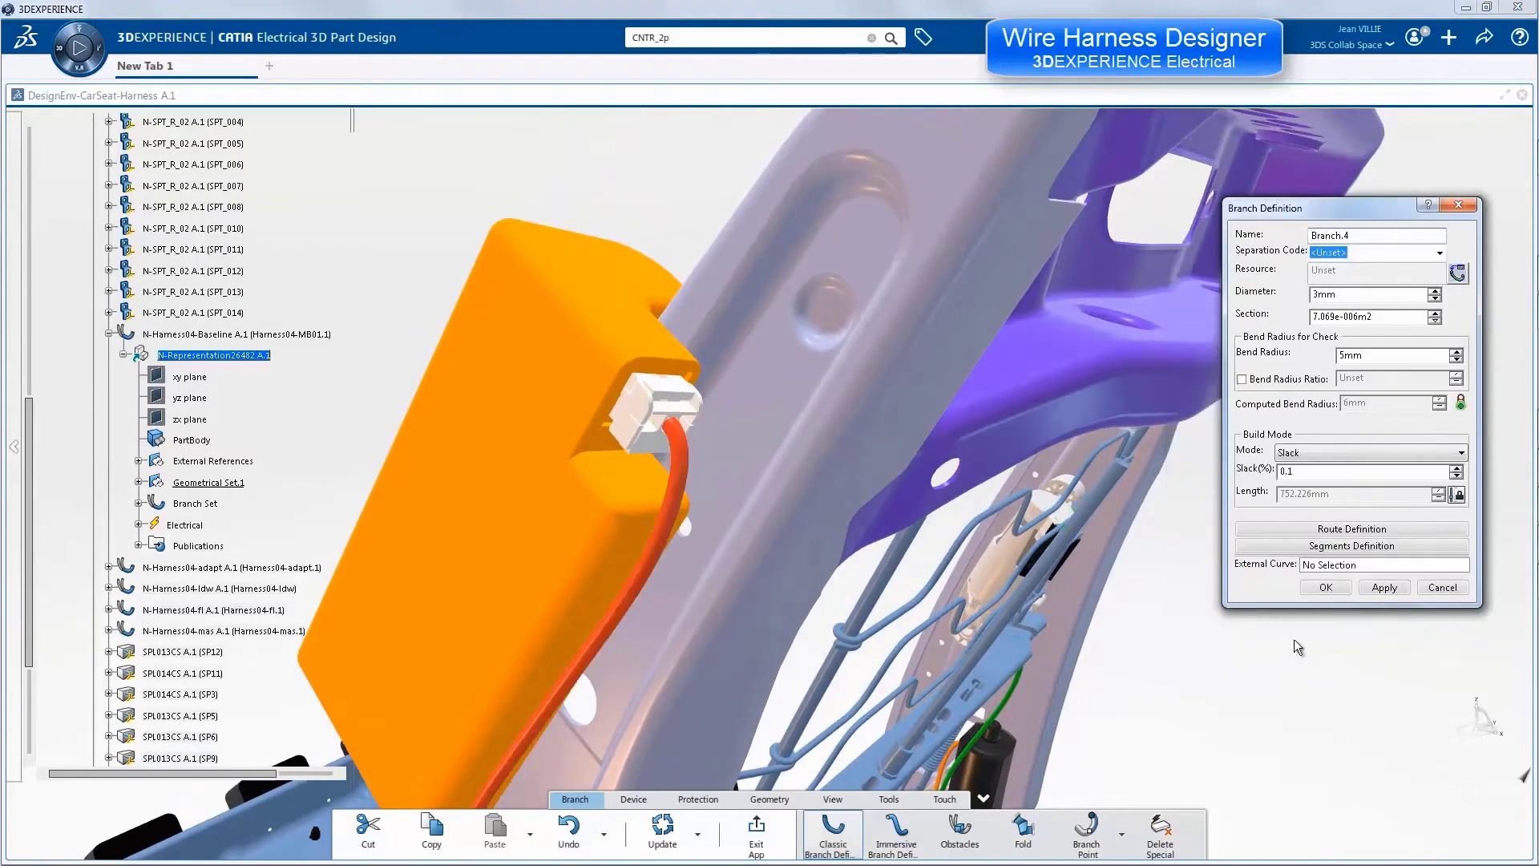
left_click(1326, 587)
- Create a 3 mm branch from a point on the new cable to the black connector beneath the orange box, with 3% slack
middle_click_drag(1326, 591, 879, 466)
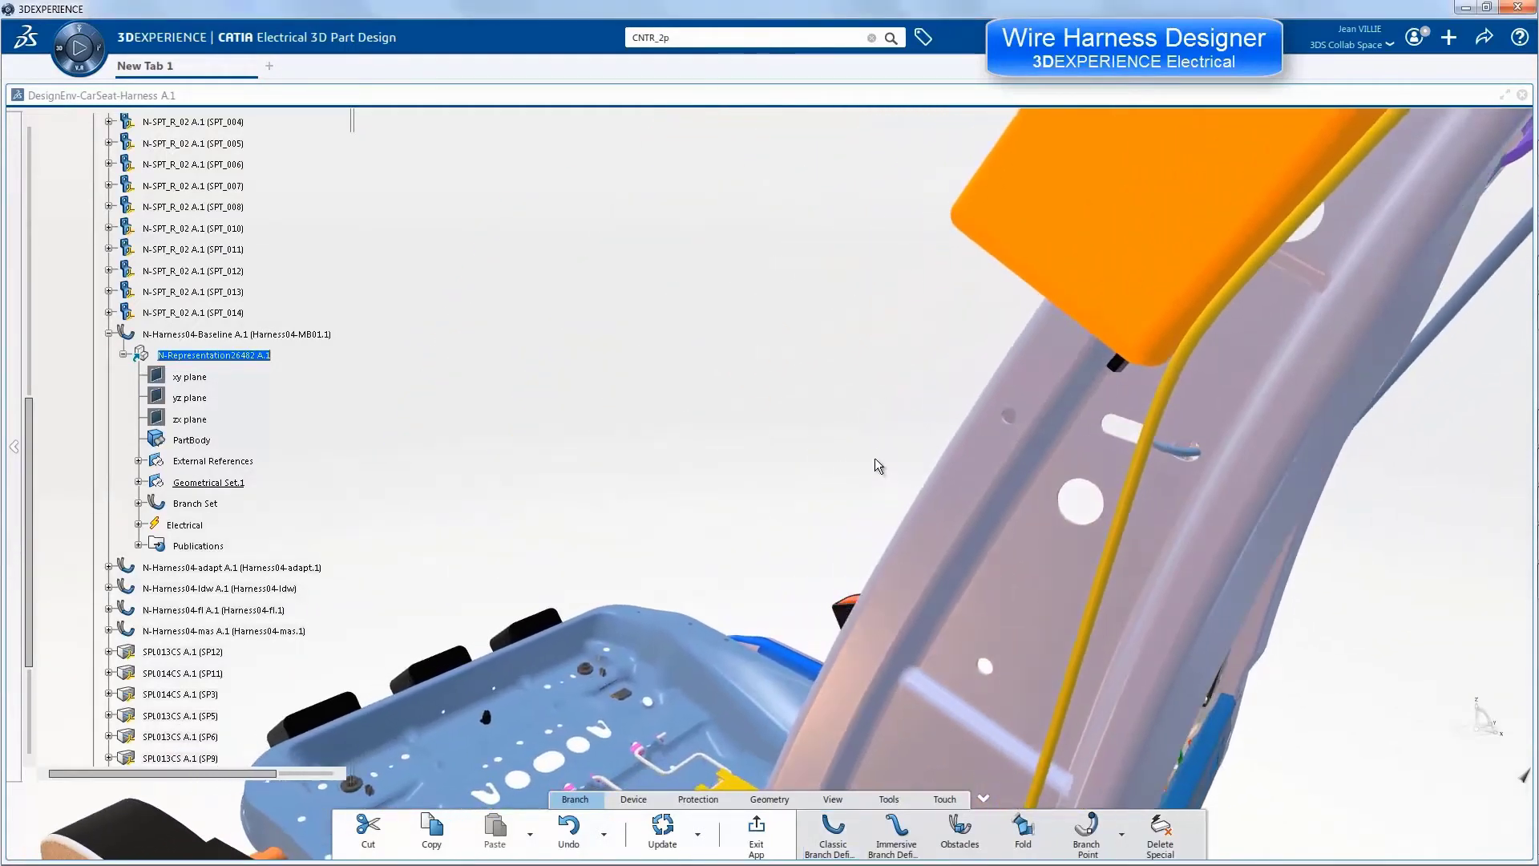
left_click(828, 831)
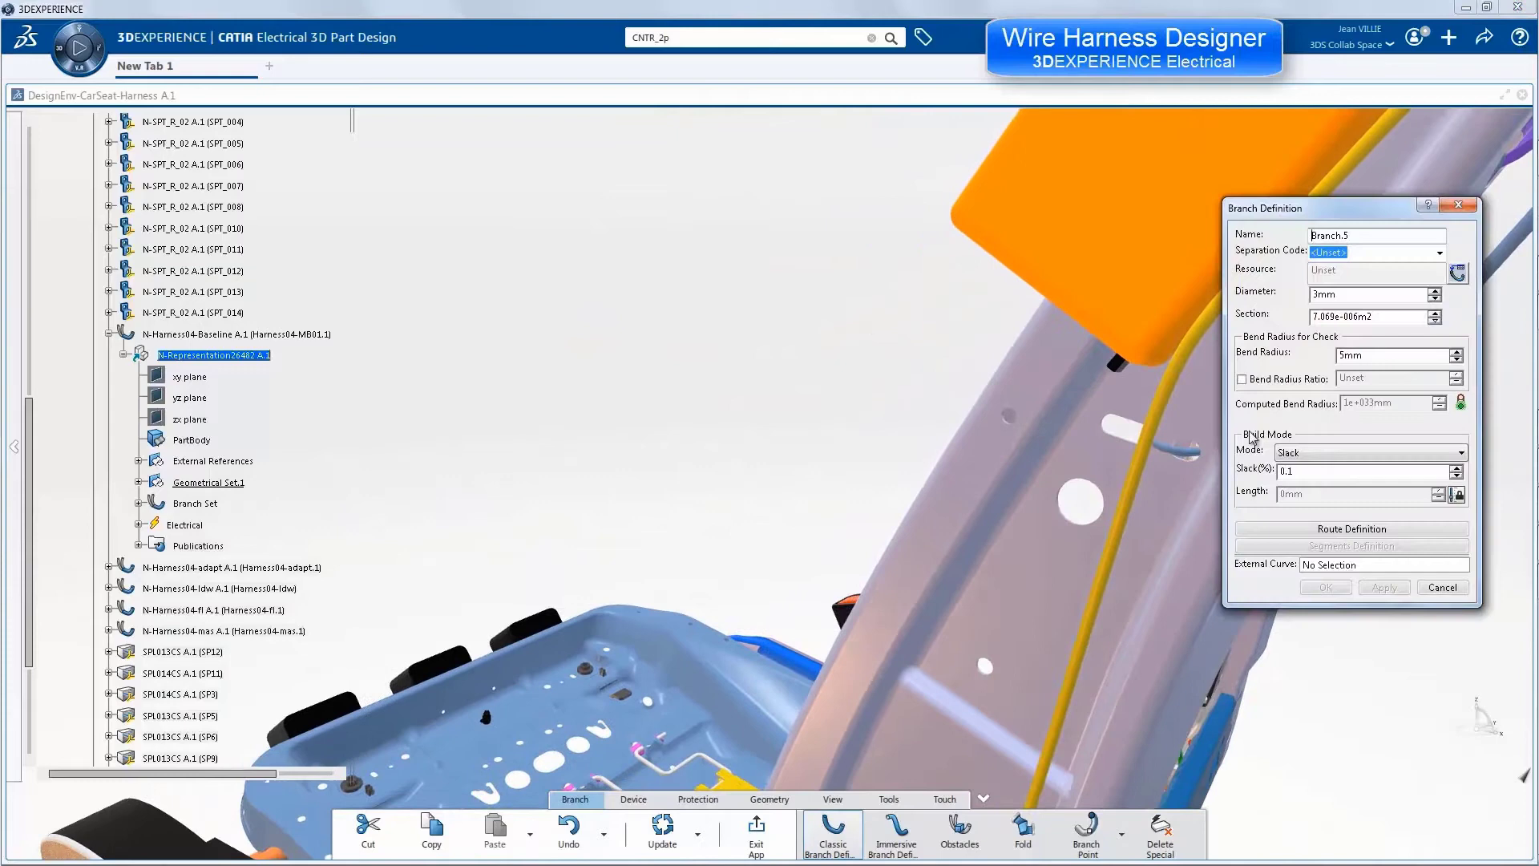
left_click(1352, 529)
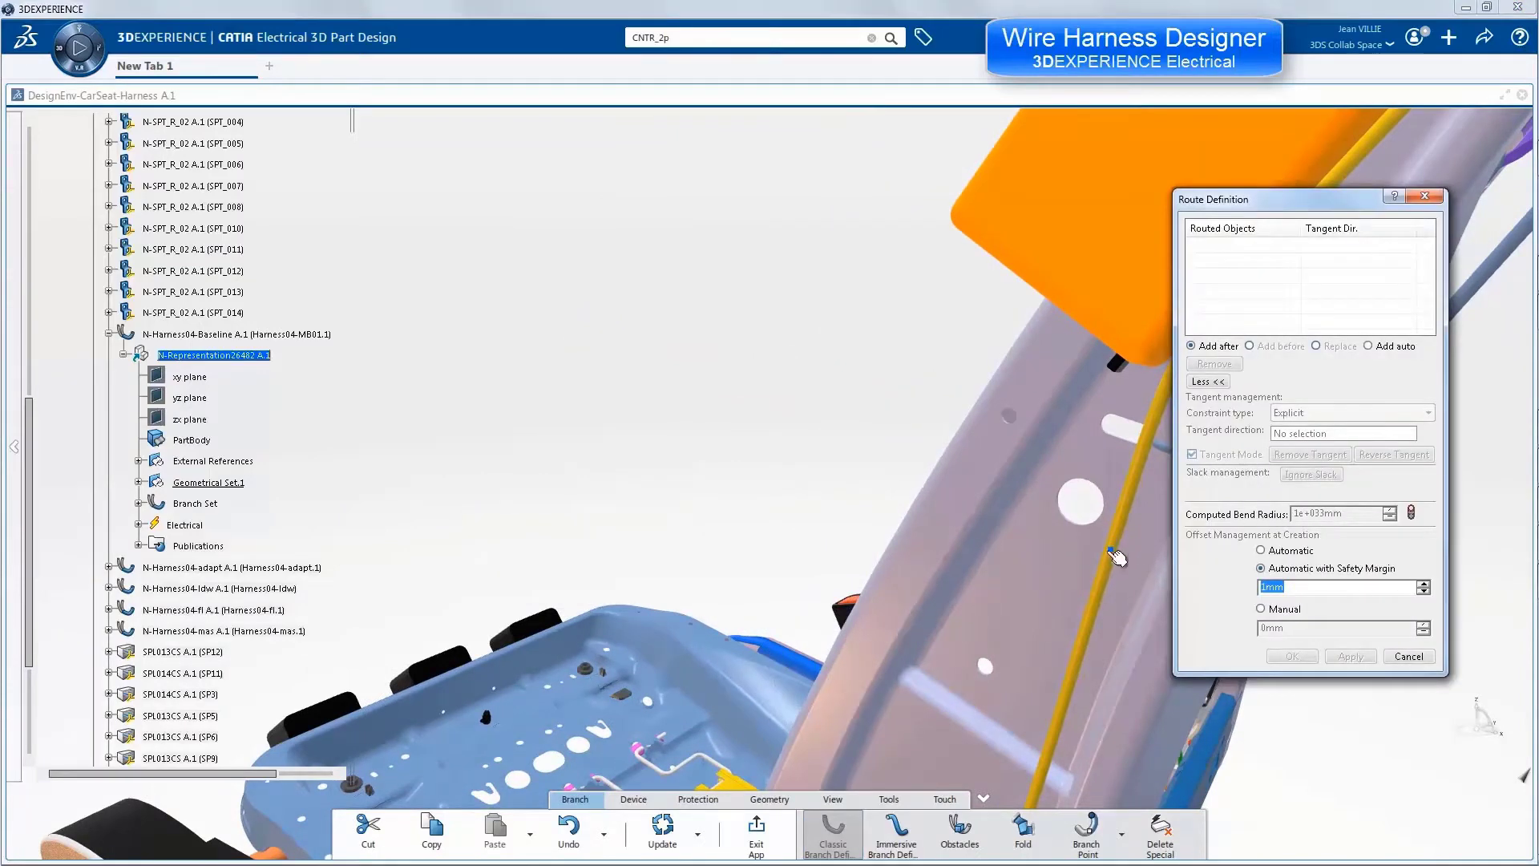
left_click(1114, 552)
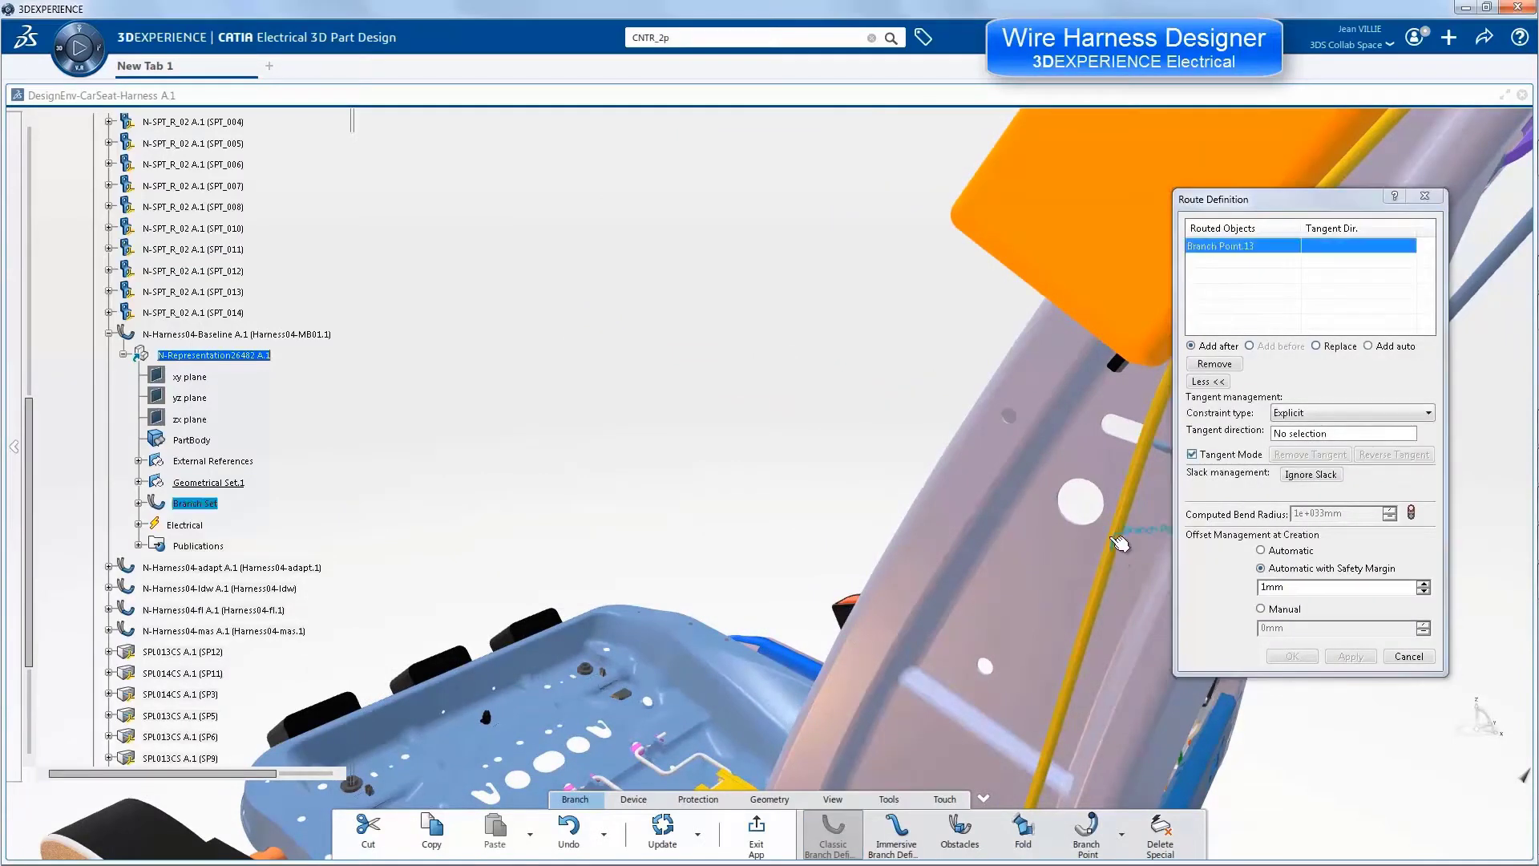
left_click(1113, 376)
left_click(1294, 656)
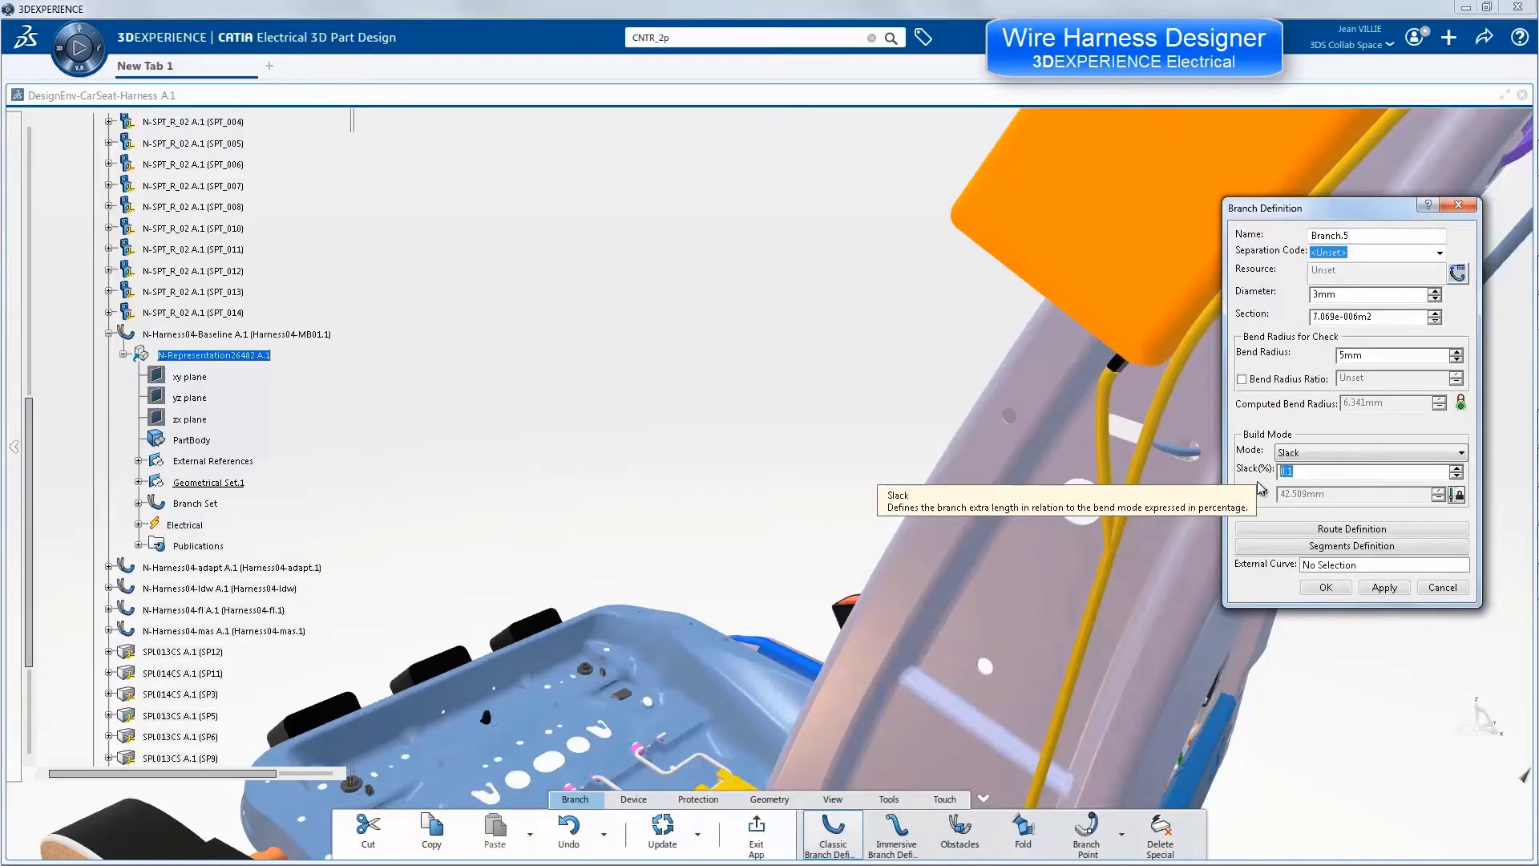
left_click(1383, 589)
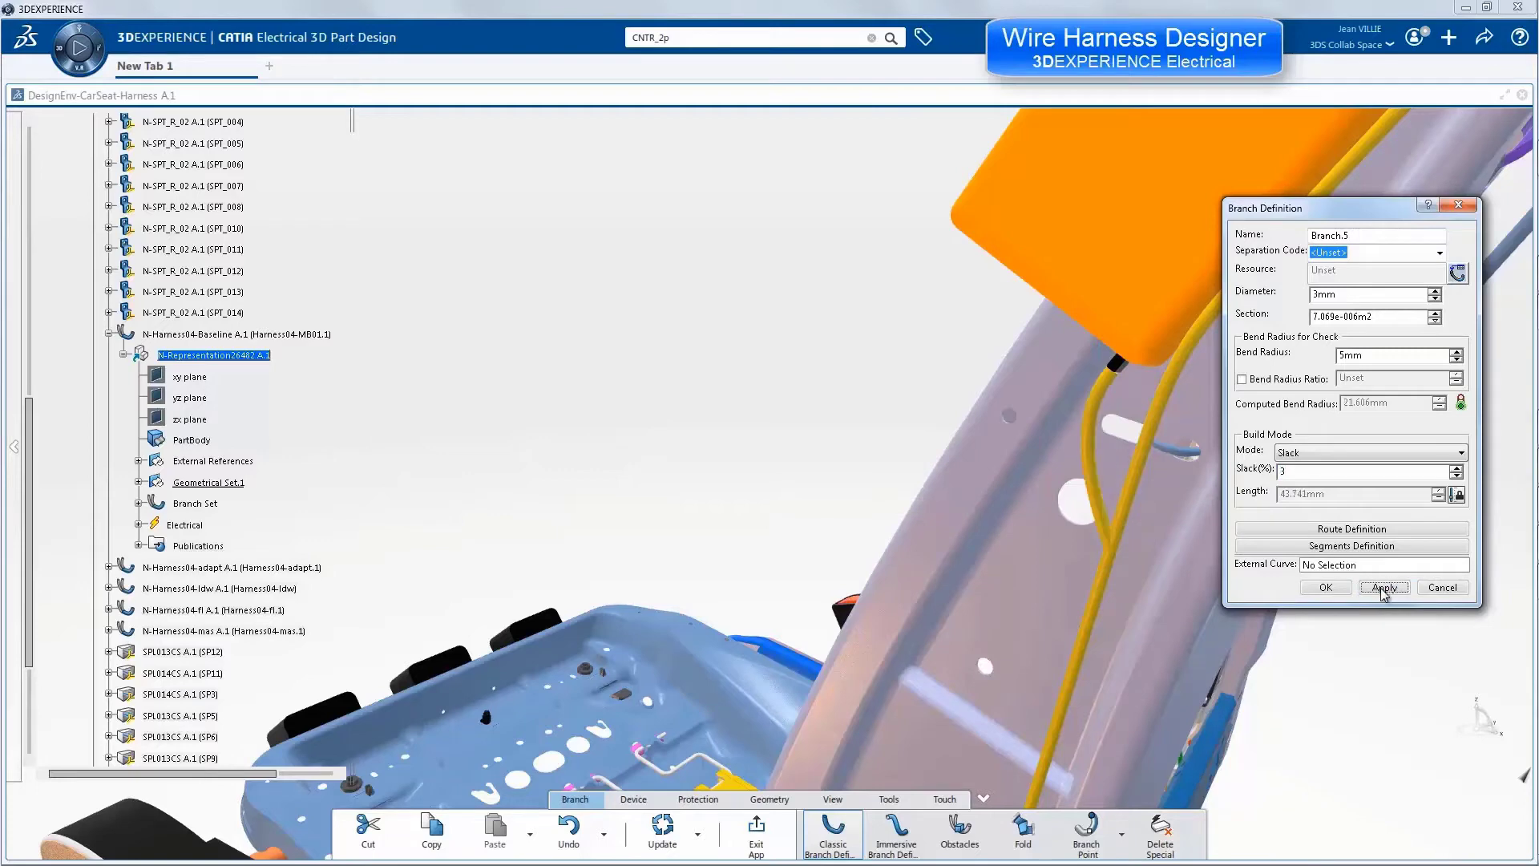
left_click(1327, 587)
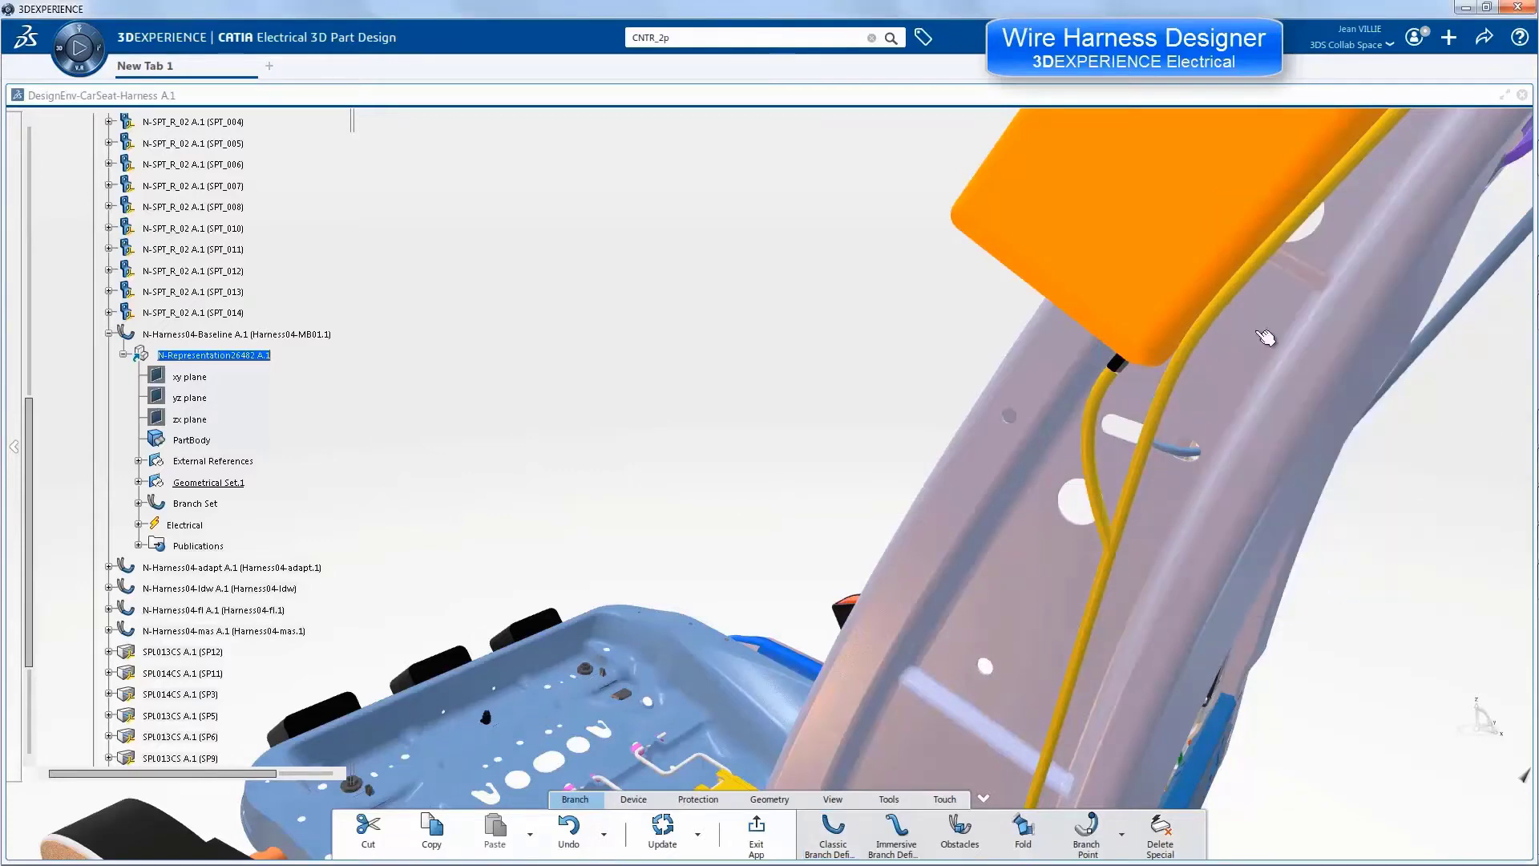
- Return to the top of the structure and activate SeatHarness04Geom for editing
scroll(1248, 387, "down", 5)
middle_click_drag(1249, 386, 1171, 451)
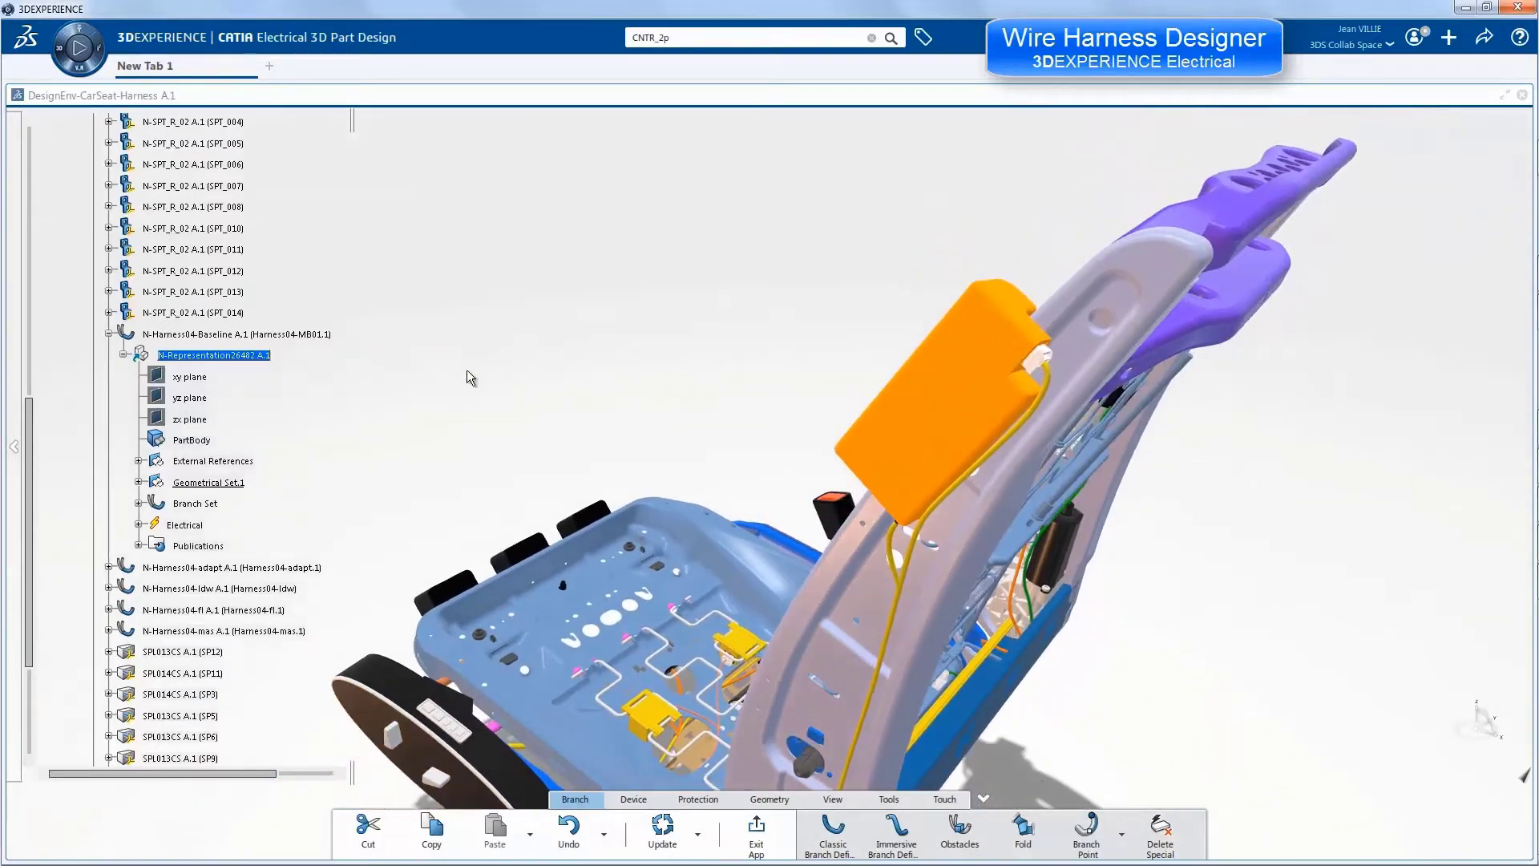
left_click_drag(24, 418, 36, 110)
double_click(229, 273)
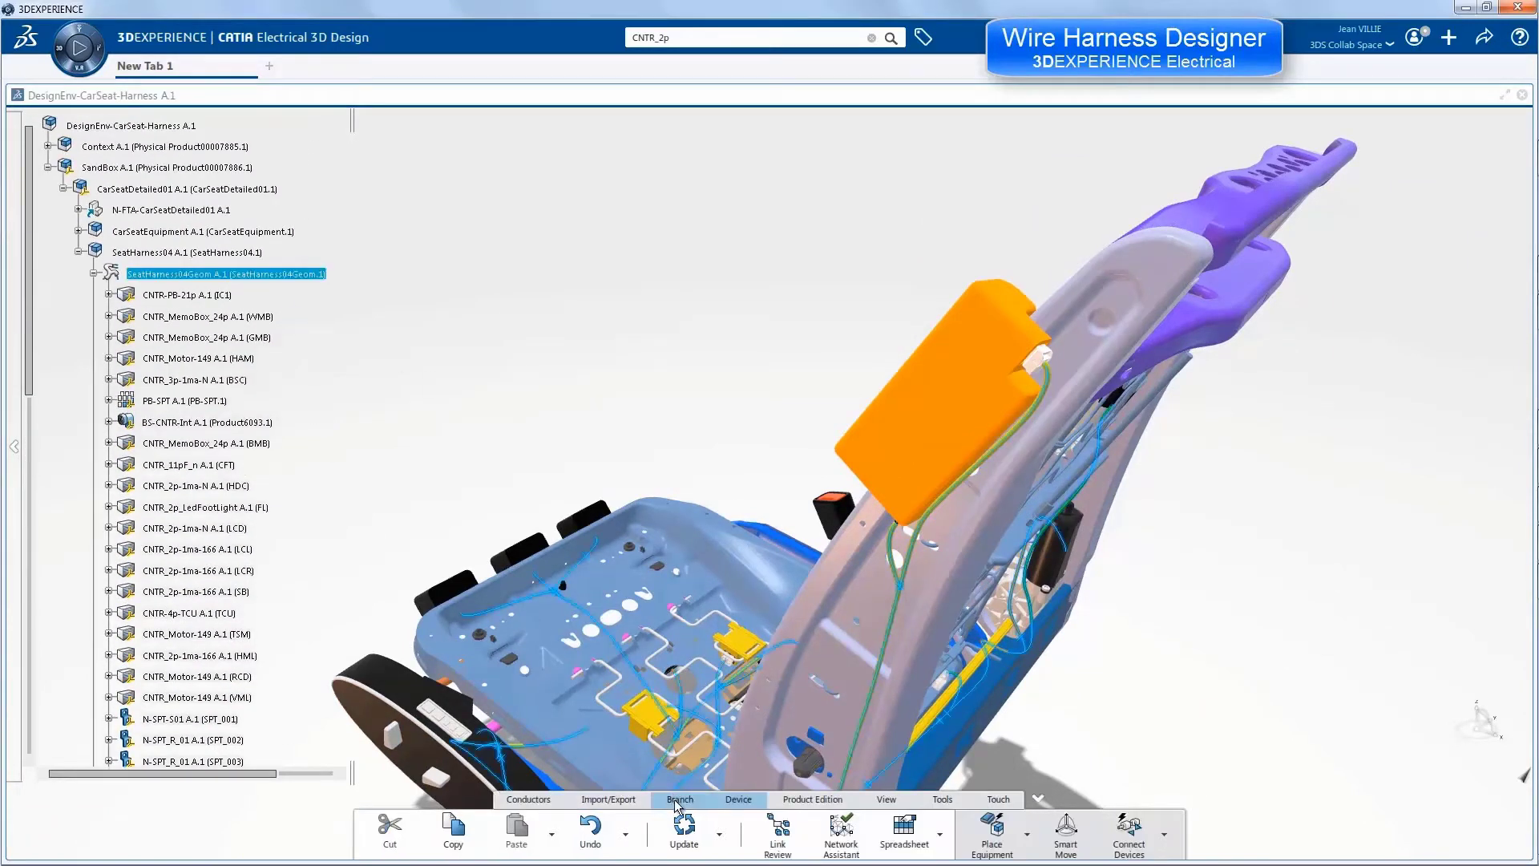
- Add 2 mm of local slack to the cable segment leaving the white connector on the orange box
left_click(1251, 829)
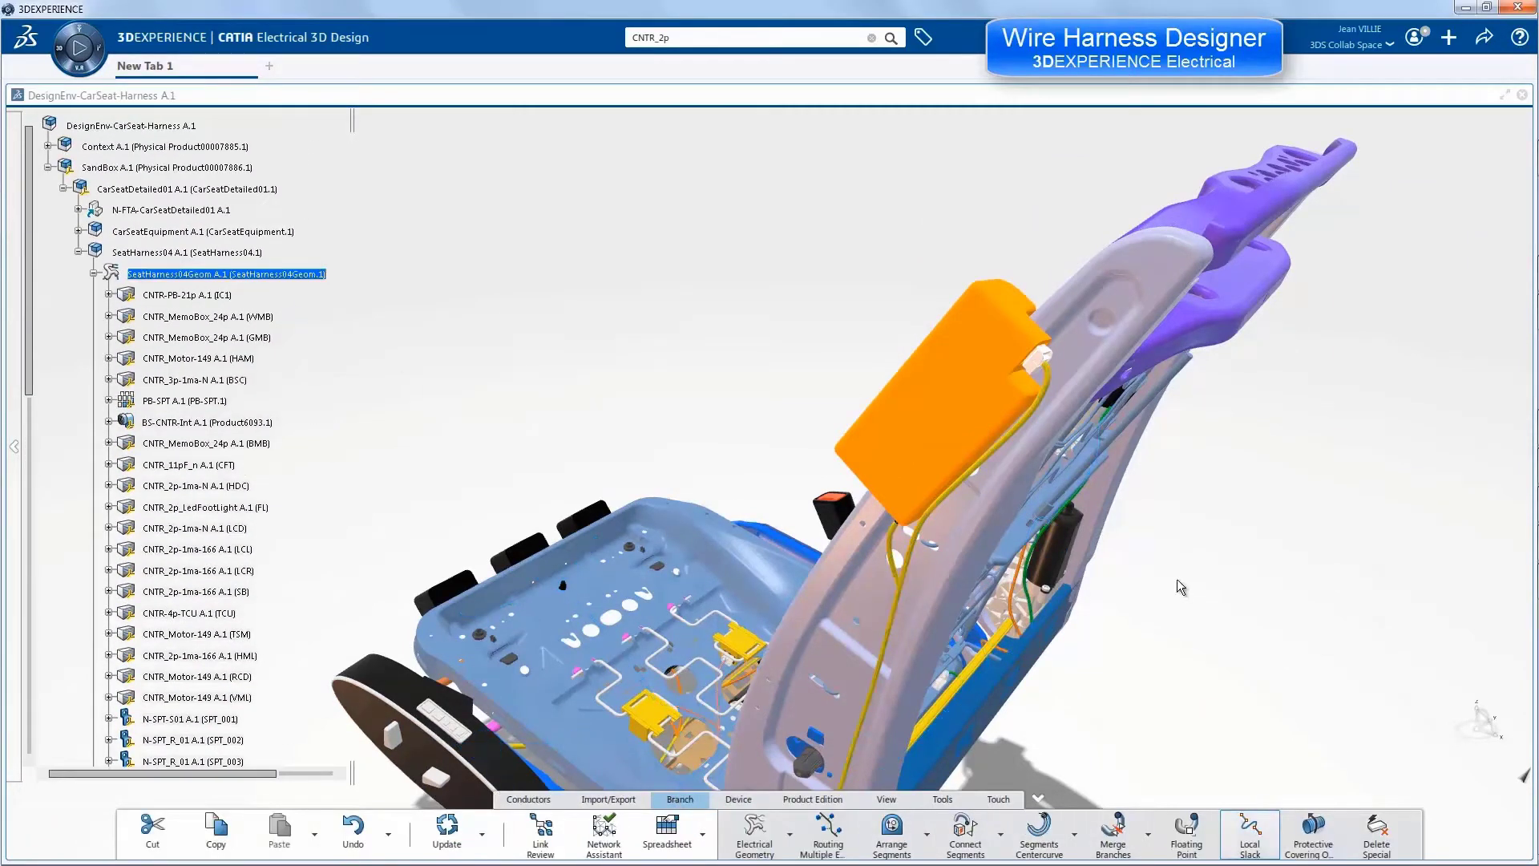
left_click(1053, 378)
scroll(1114, 396, "up", 5)
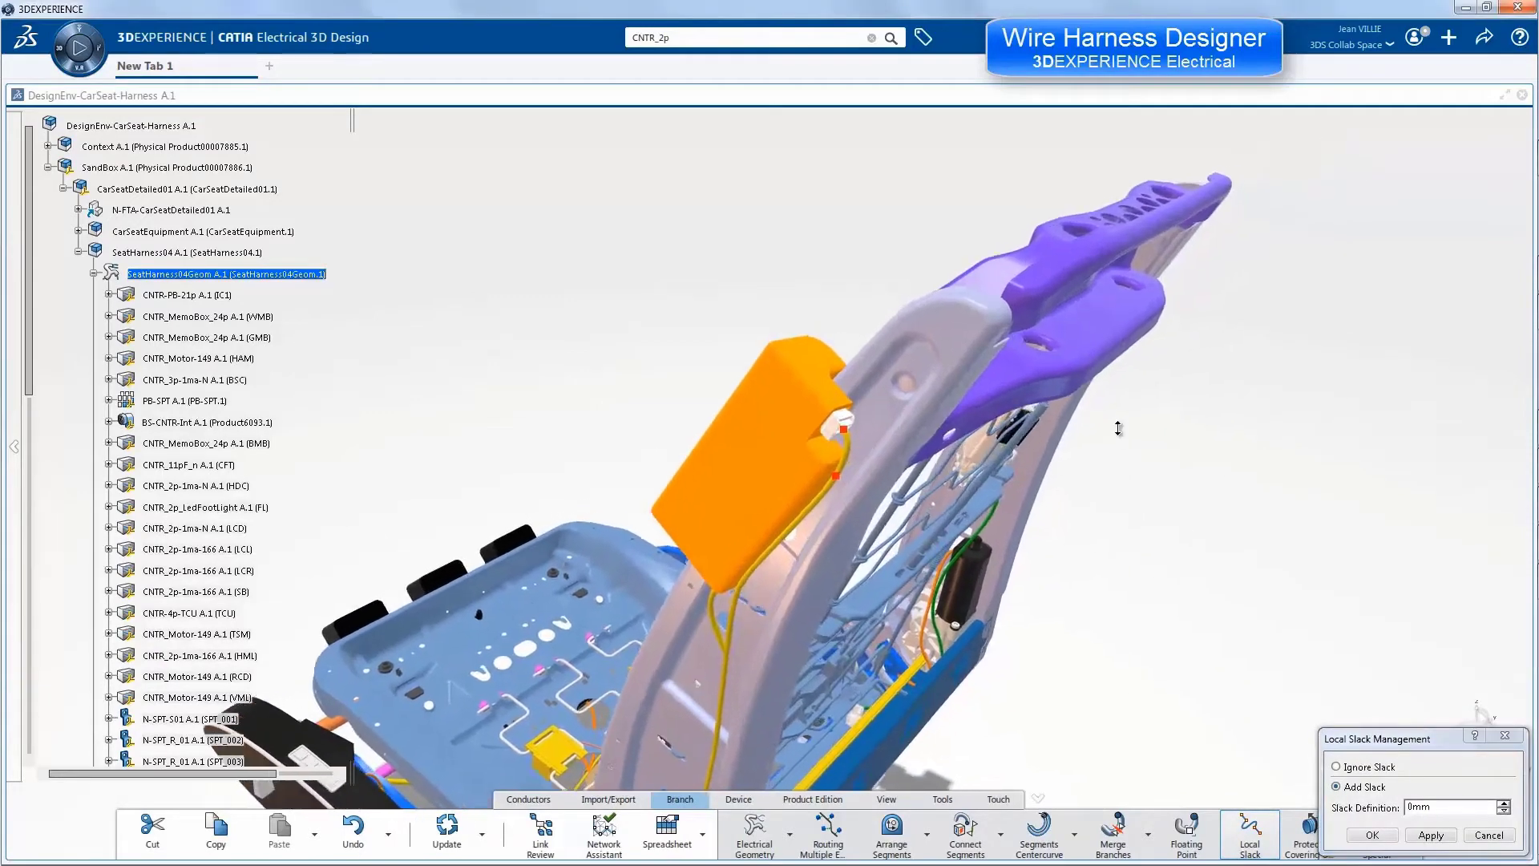
left_click(1412, 805)
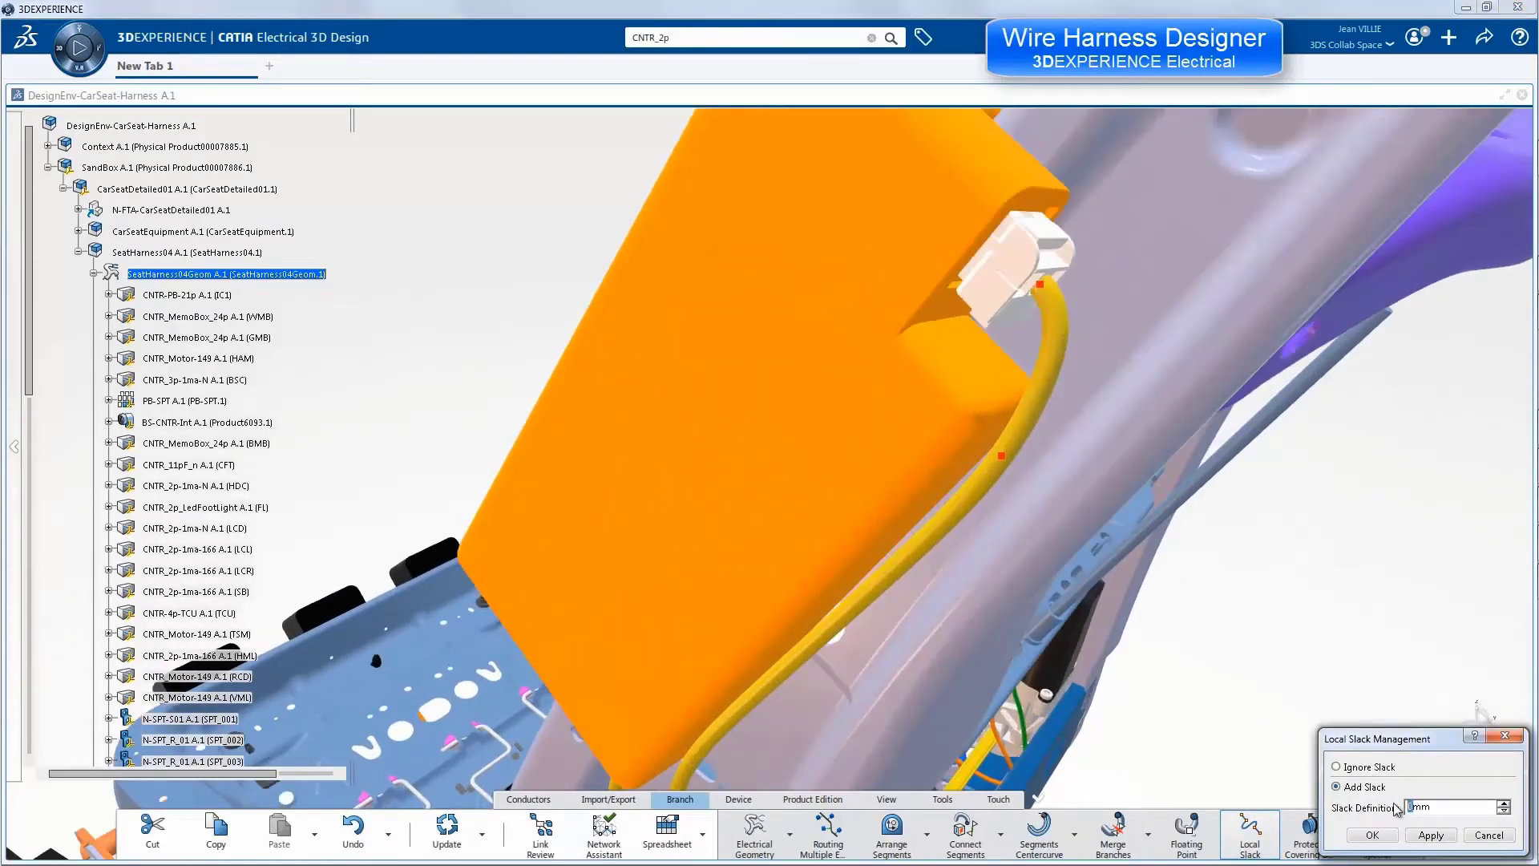
left_click(1452, 836)
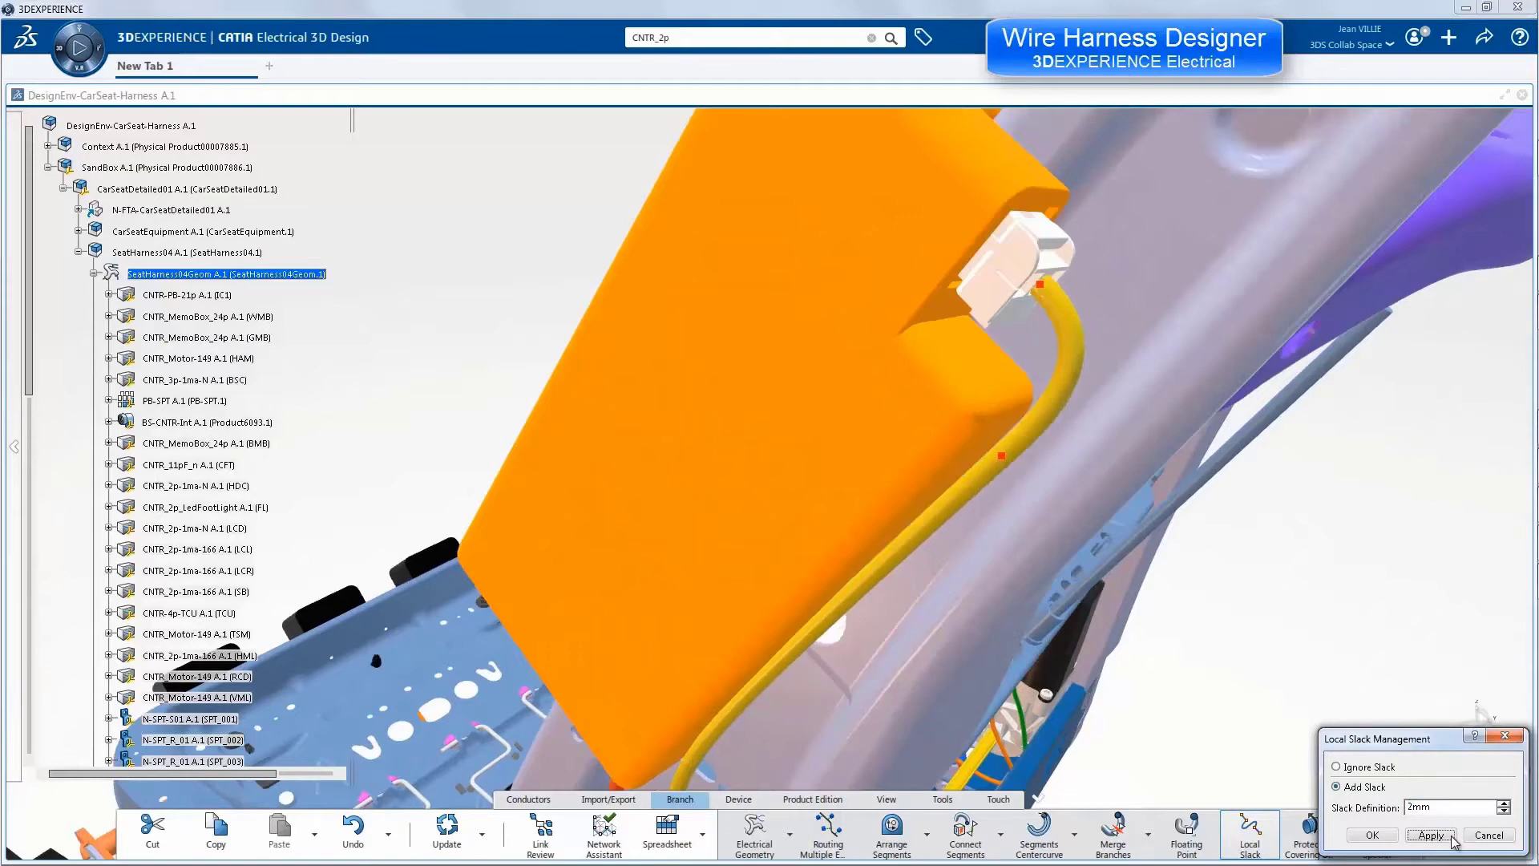
left_click(1383, 836)
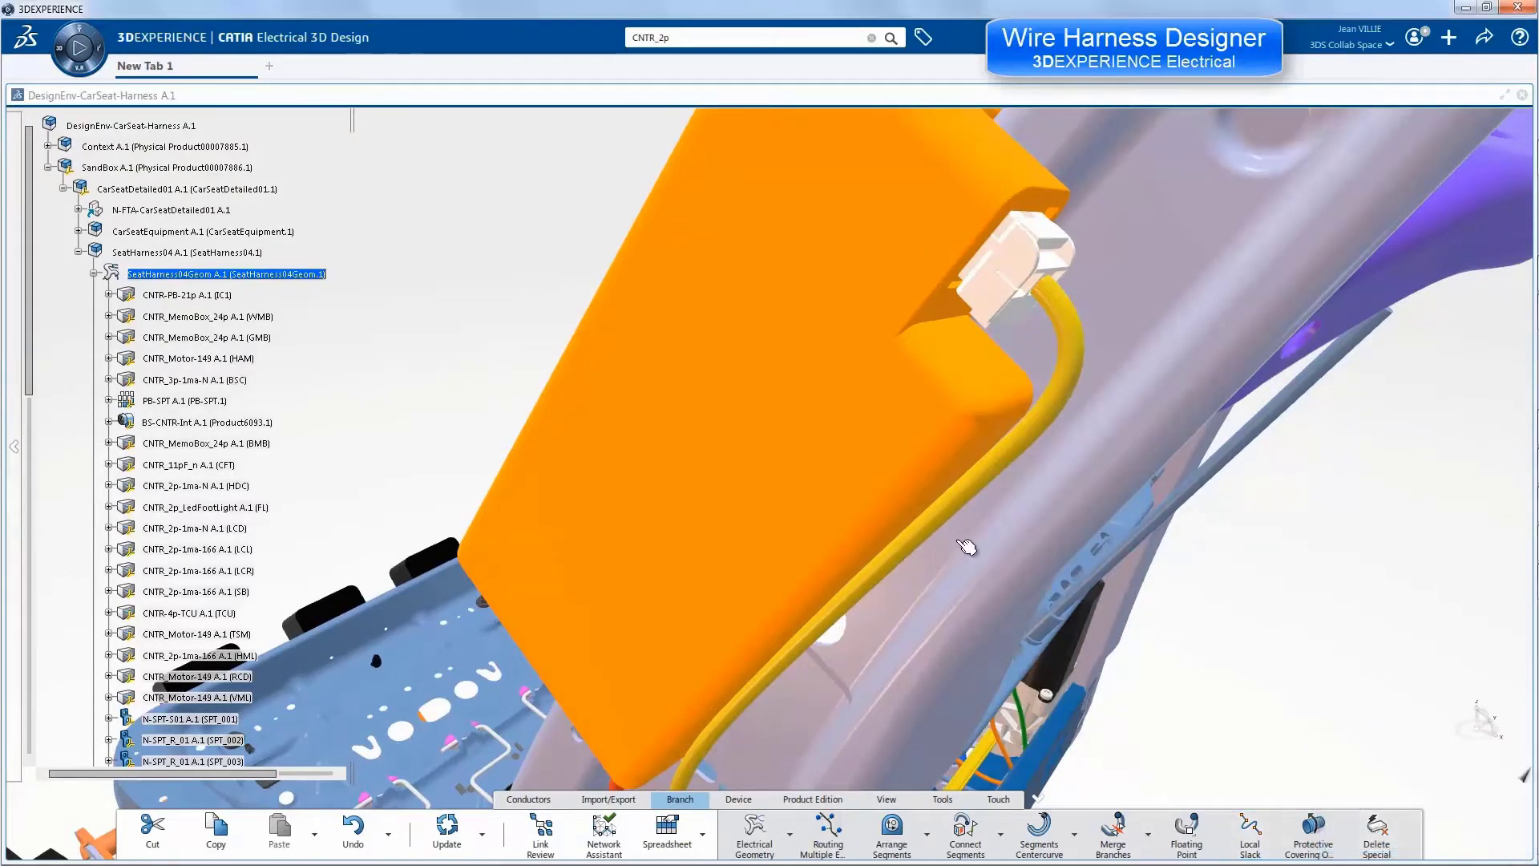
- Check the electrical connectivity of the whole seat harness with the Network Assistant
scroll(966, 549, "down", 5)
middle_click_drag(972, 688, 1203, 522)
left_click(607, 830)
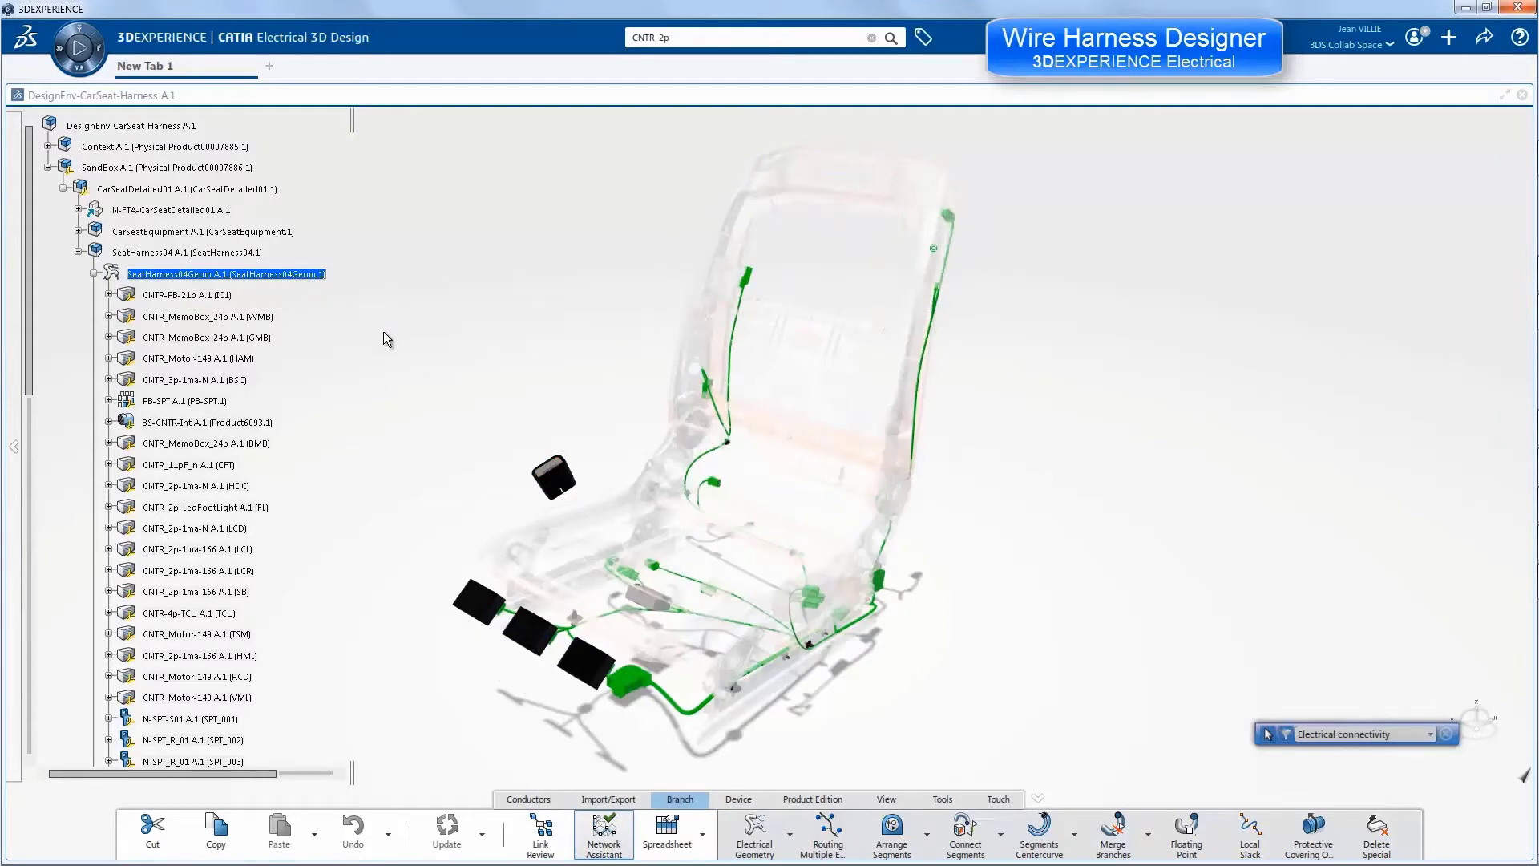
left_click(1445, 736)
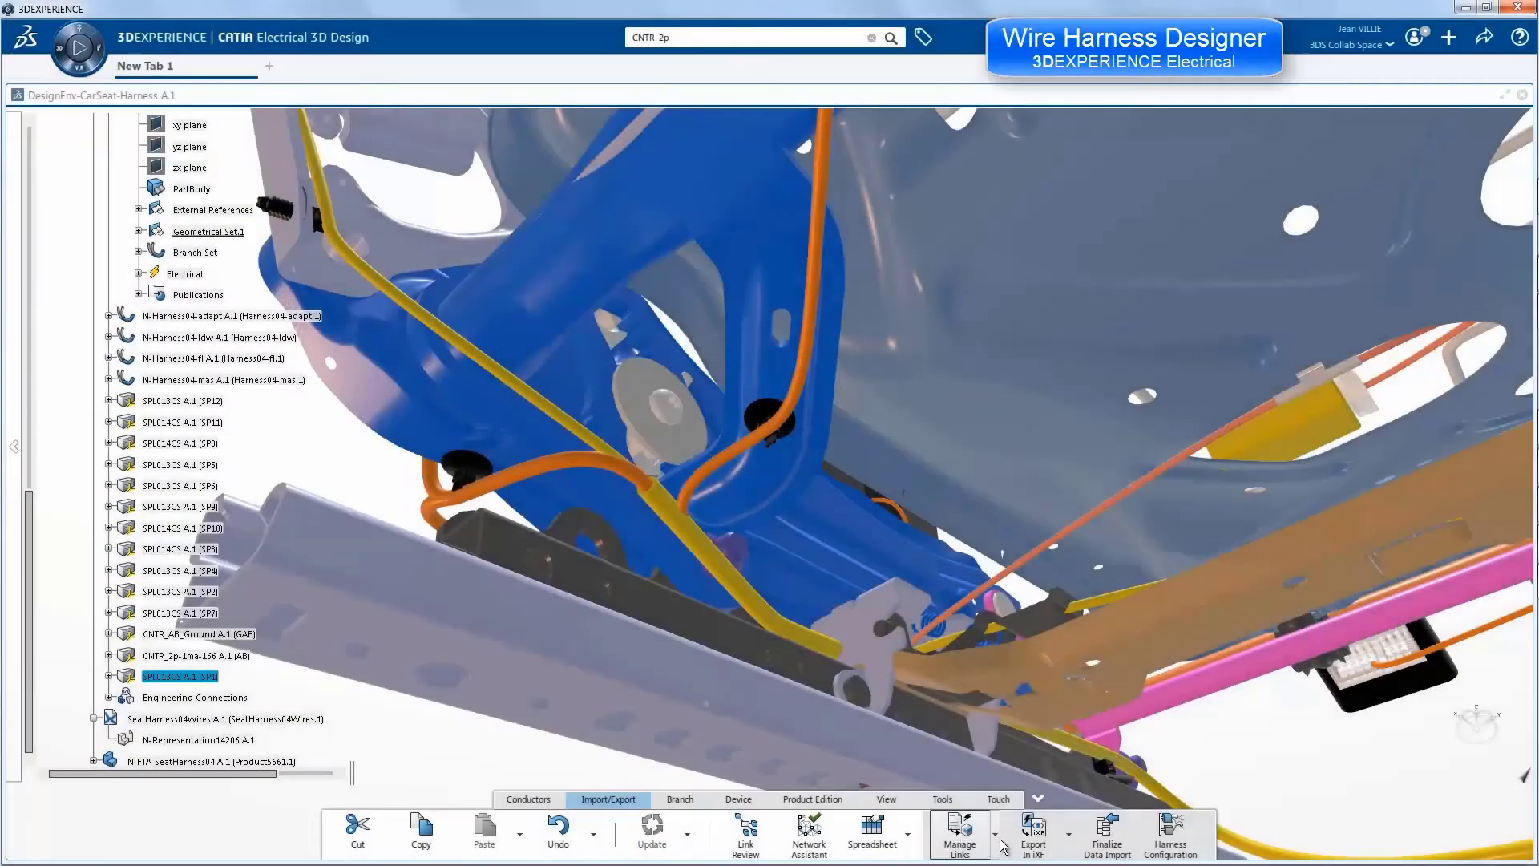
- Import all the listed conductors into the seat harness with Import Conductors
left_click(994, 836)
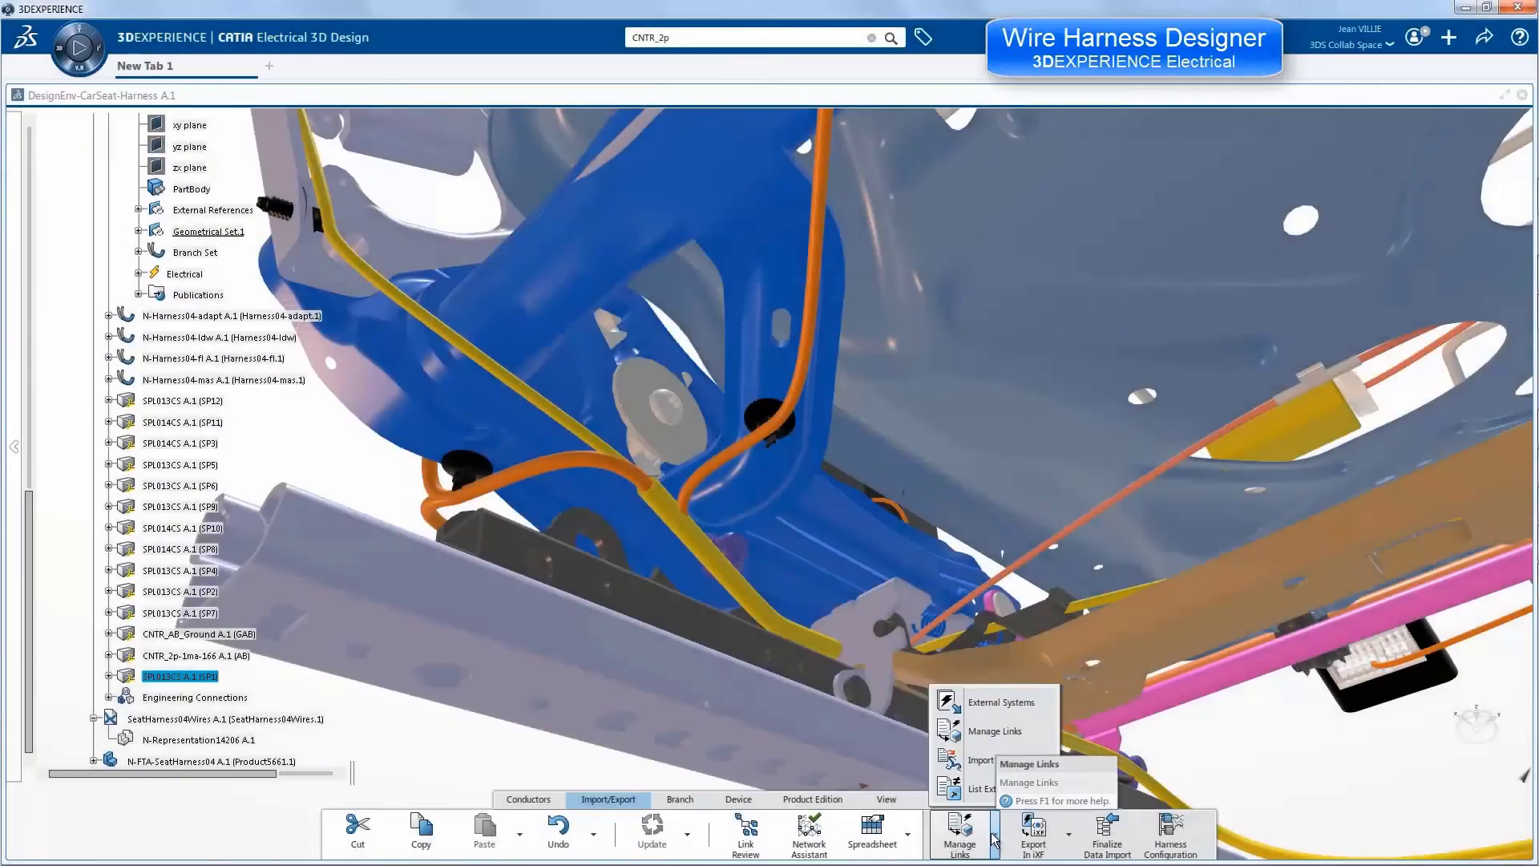
left_click(1002, 763)
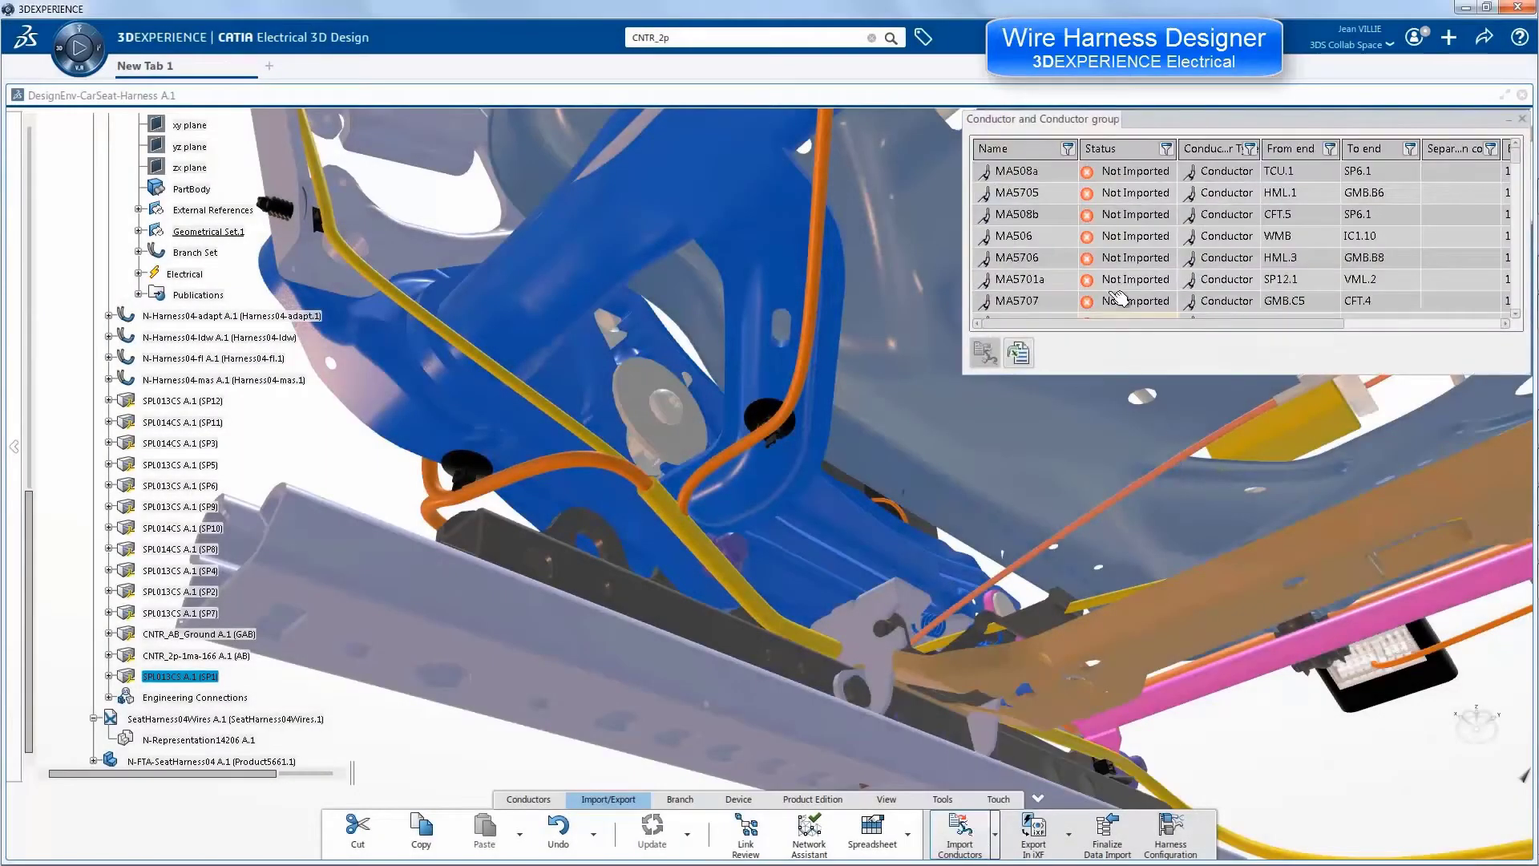
scroll(1507, 276, "down", 3)
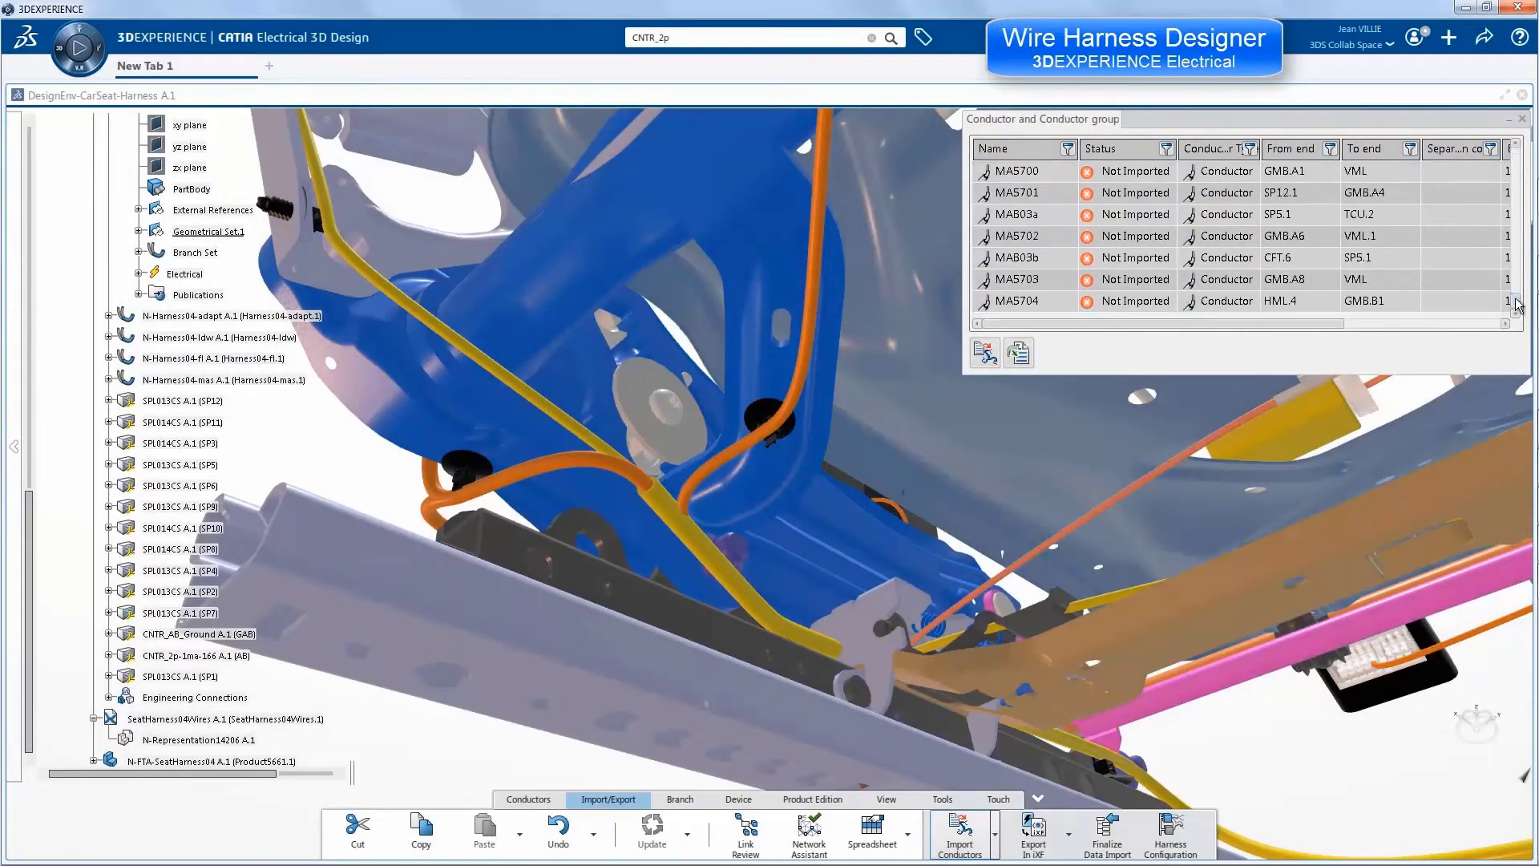
key("ctrl+a")
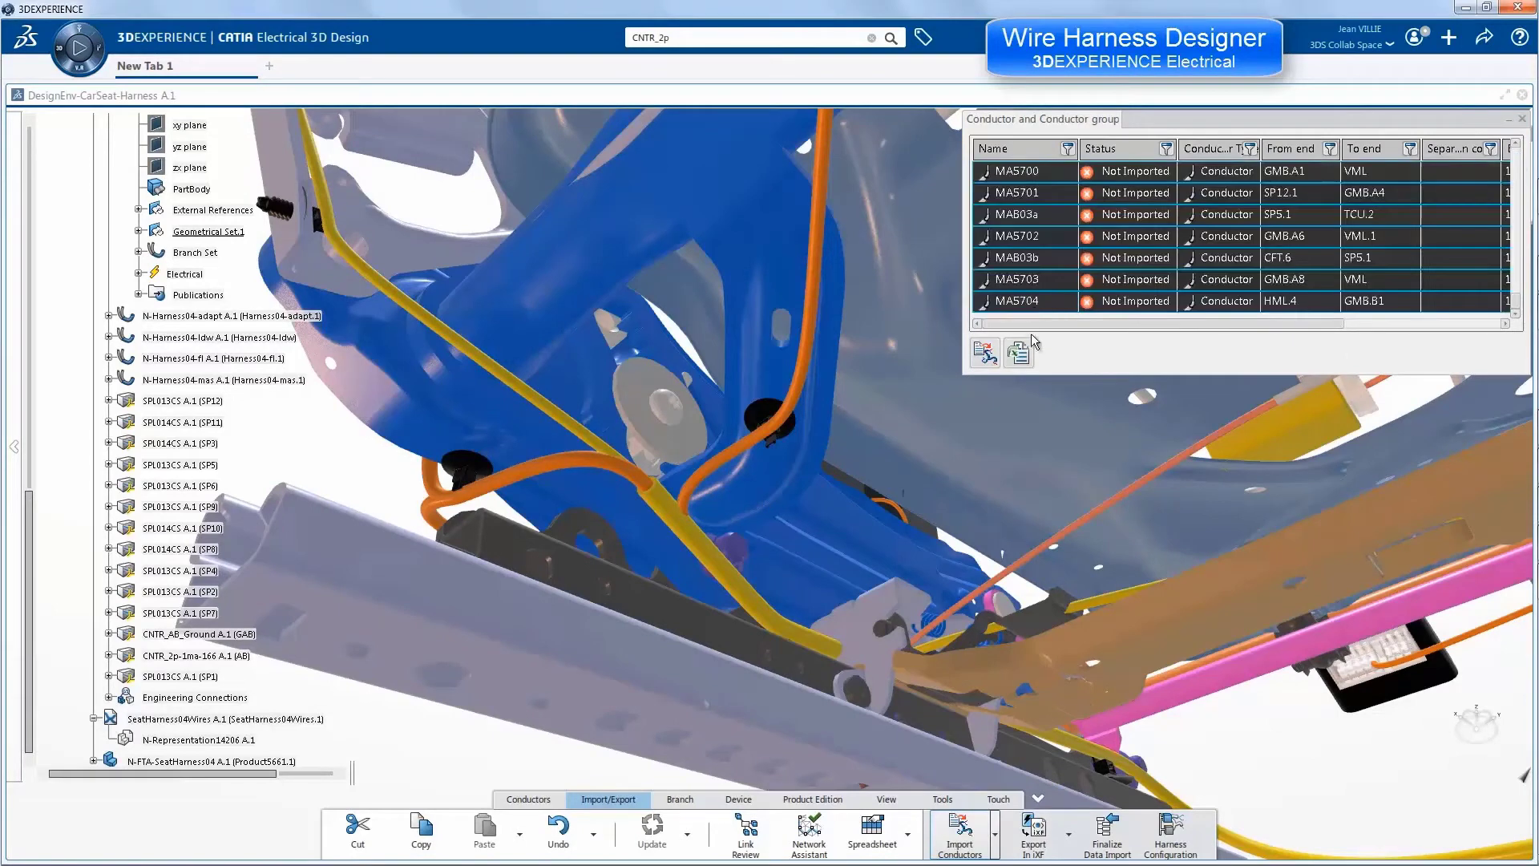
left_click(986, 353)
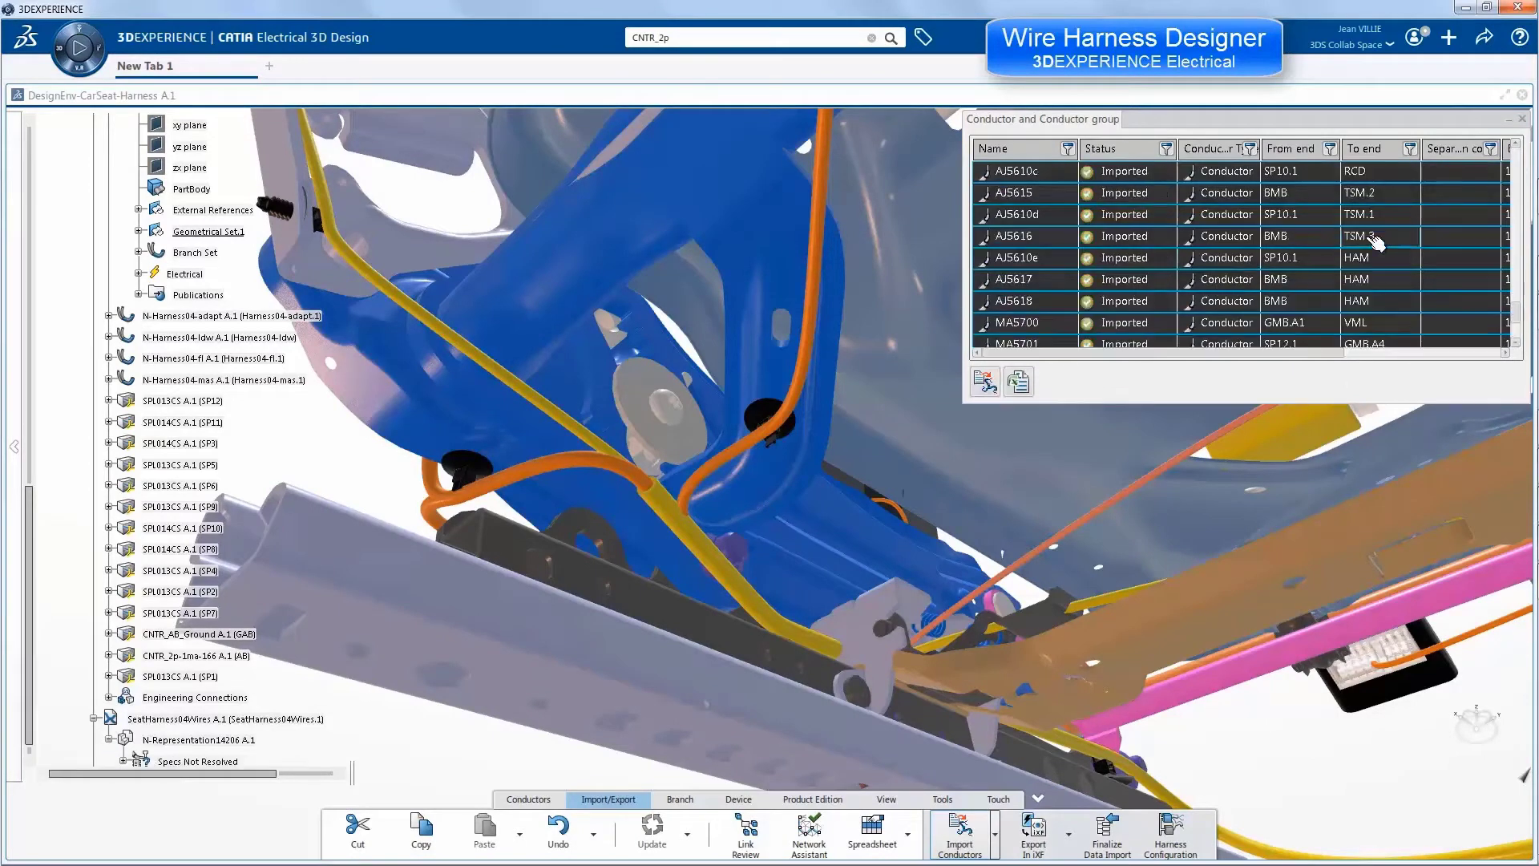
left_click(1523, 119)
- Expand the unresolved specs of SeatHarness04Wires and route all its conductors, MA508a through MA5704, with the Conductor Routing Assistant
scroll(25, 552, "down", 1)
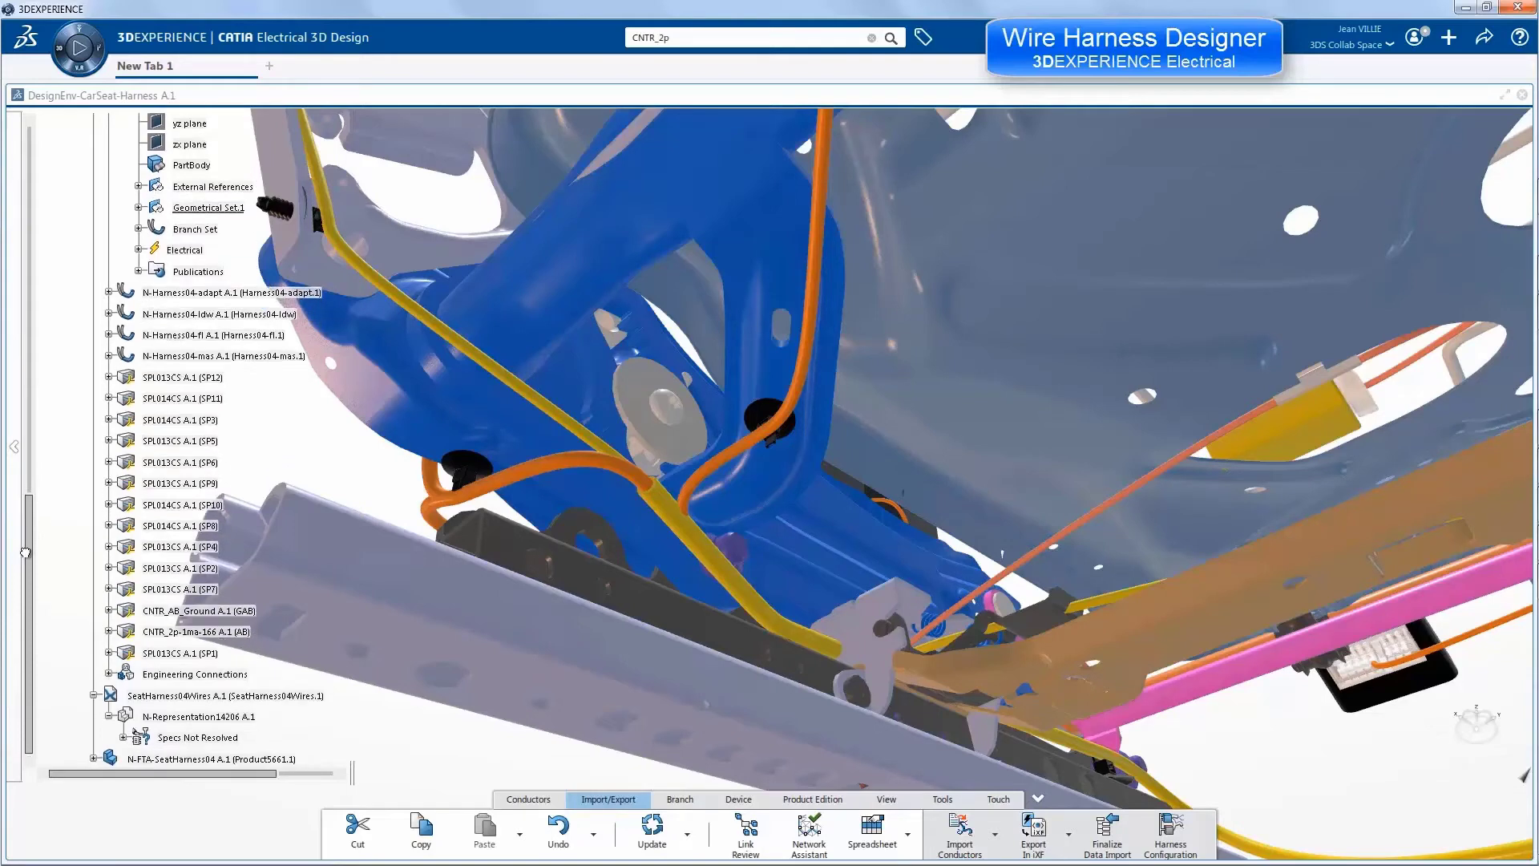
left_click(123, 738)
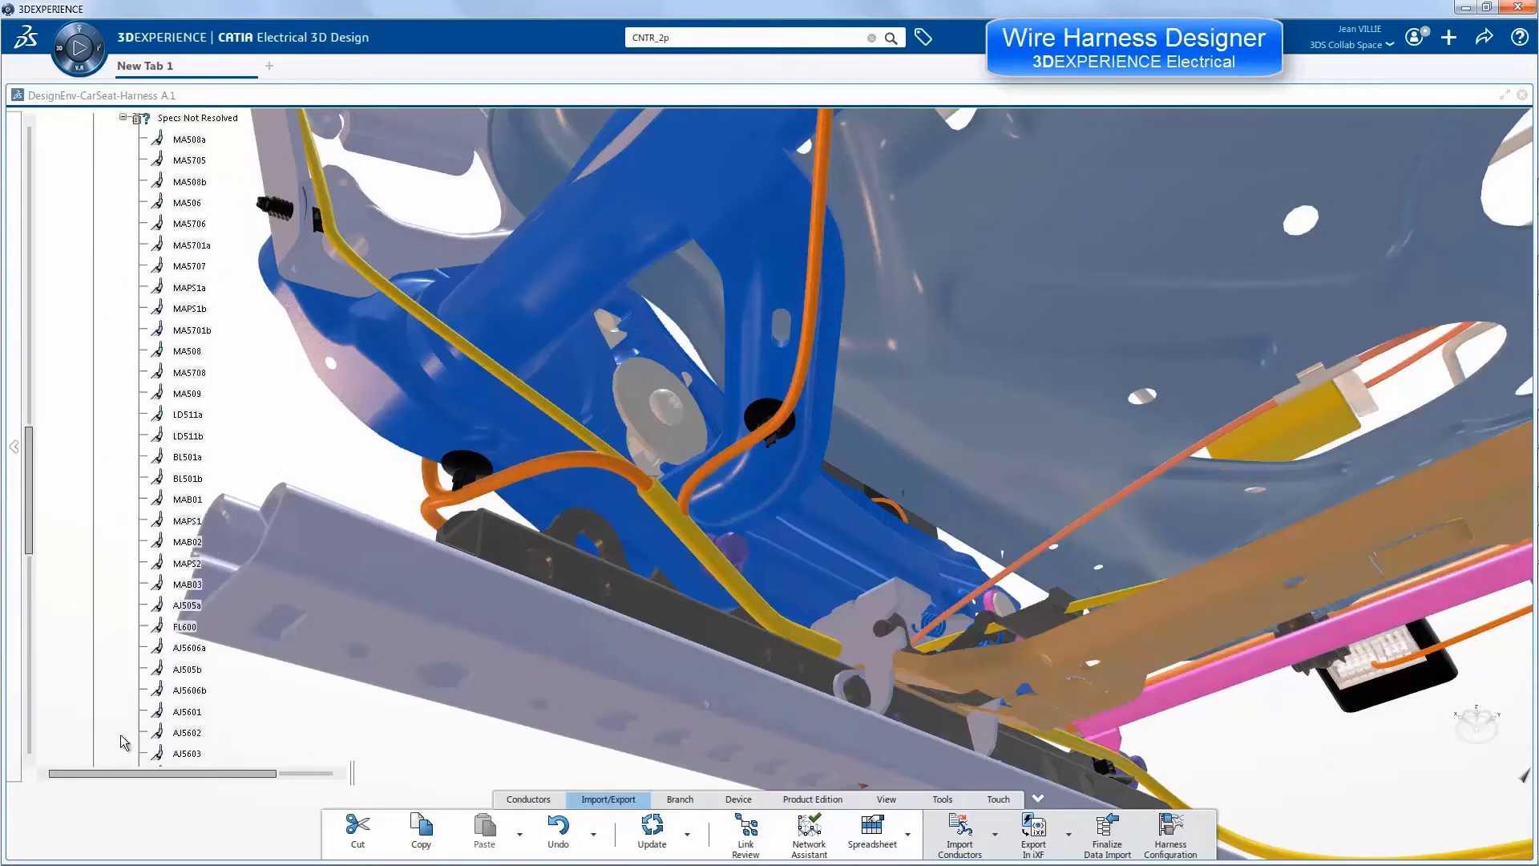
left_click(197, 153)
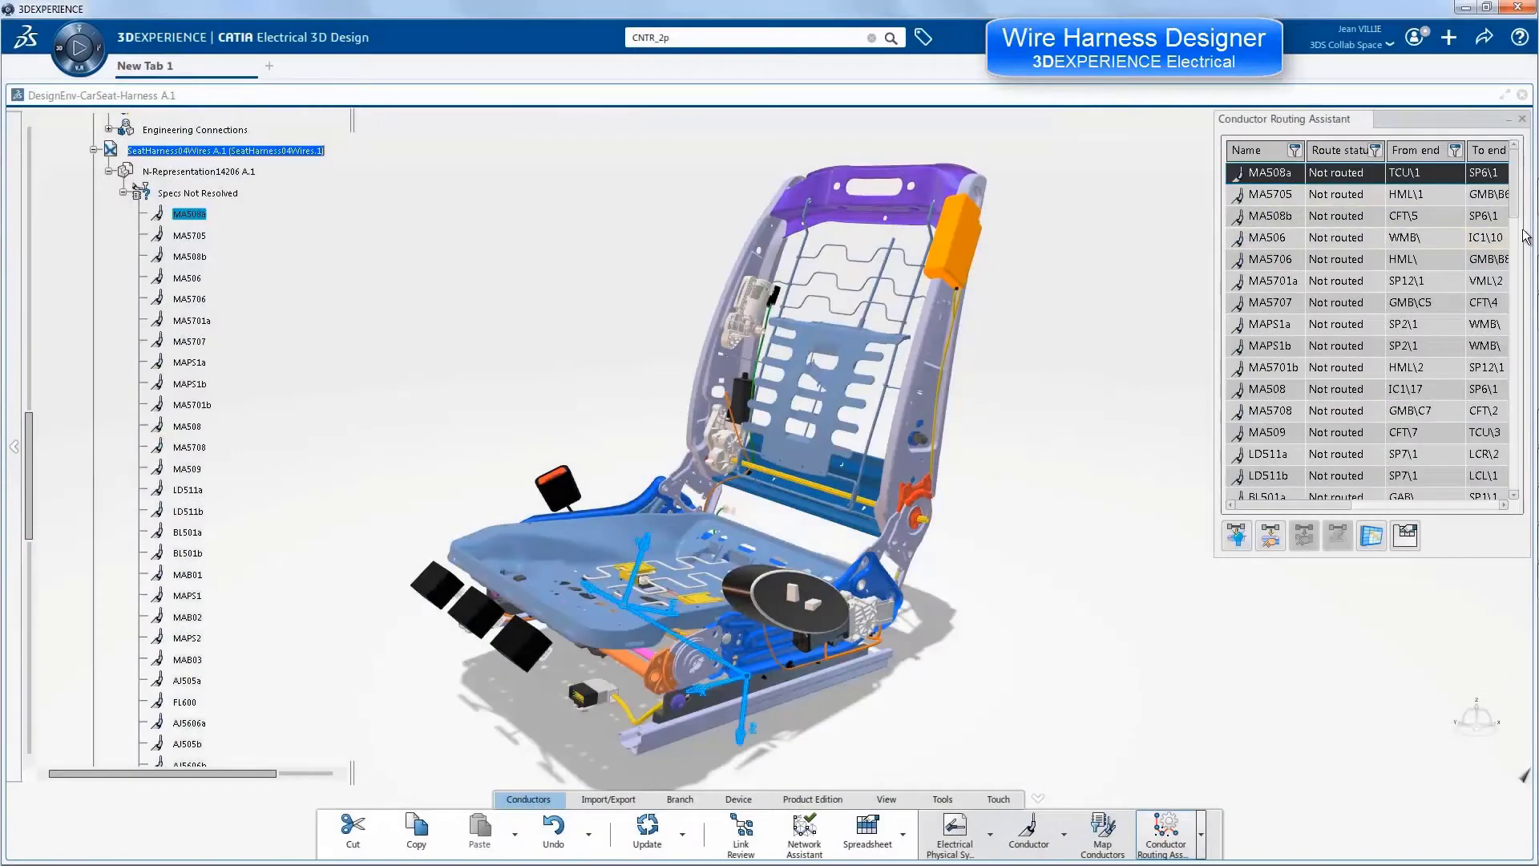
left_click_drag(1514, 188, 1514, 453)
left_click(1267, 476, "shift")
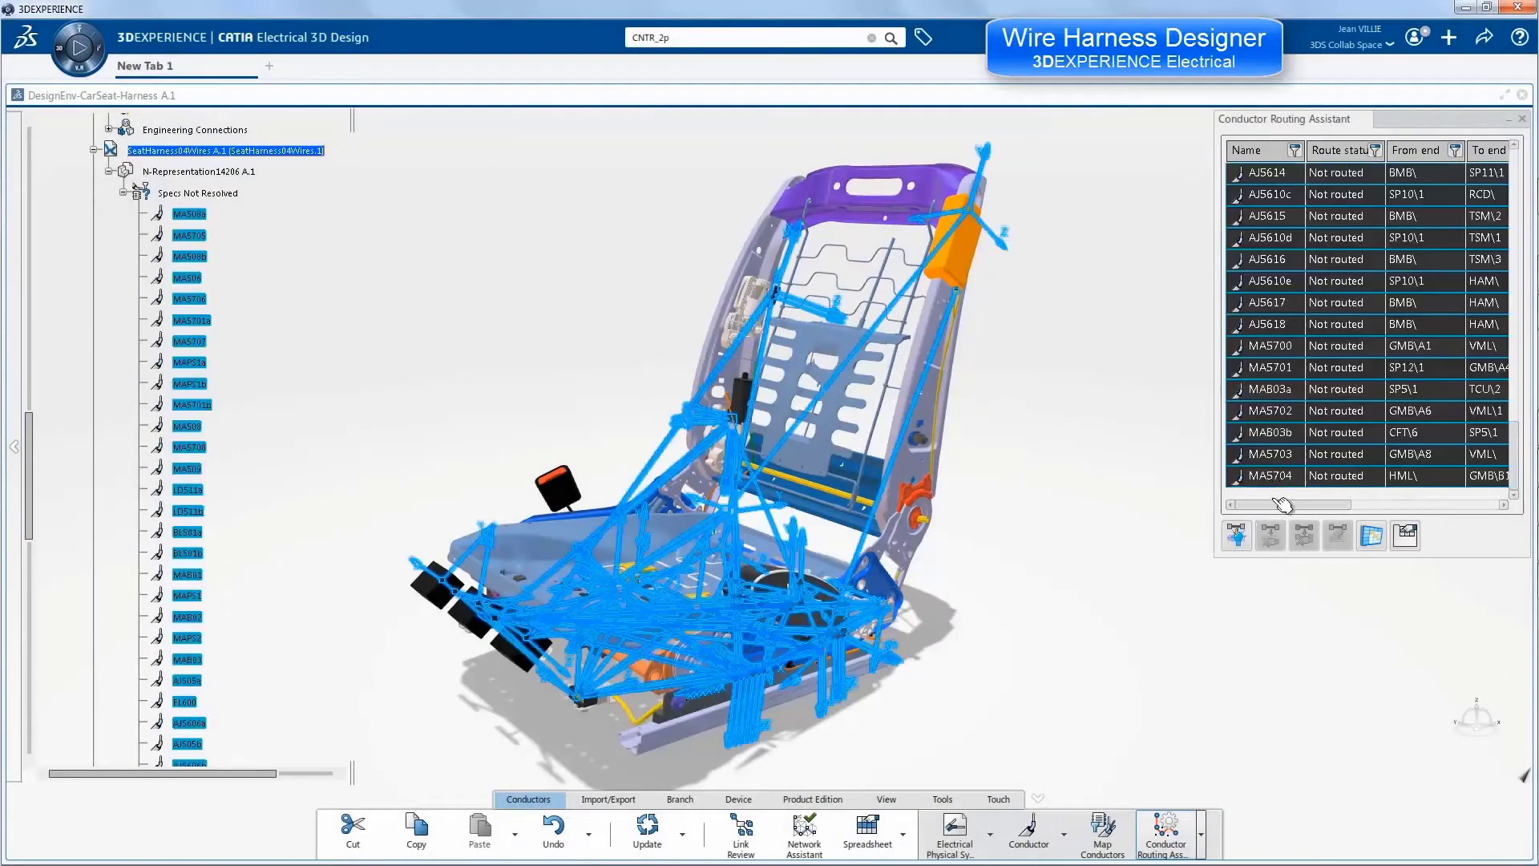
left_click(1236, 535)
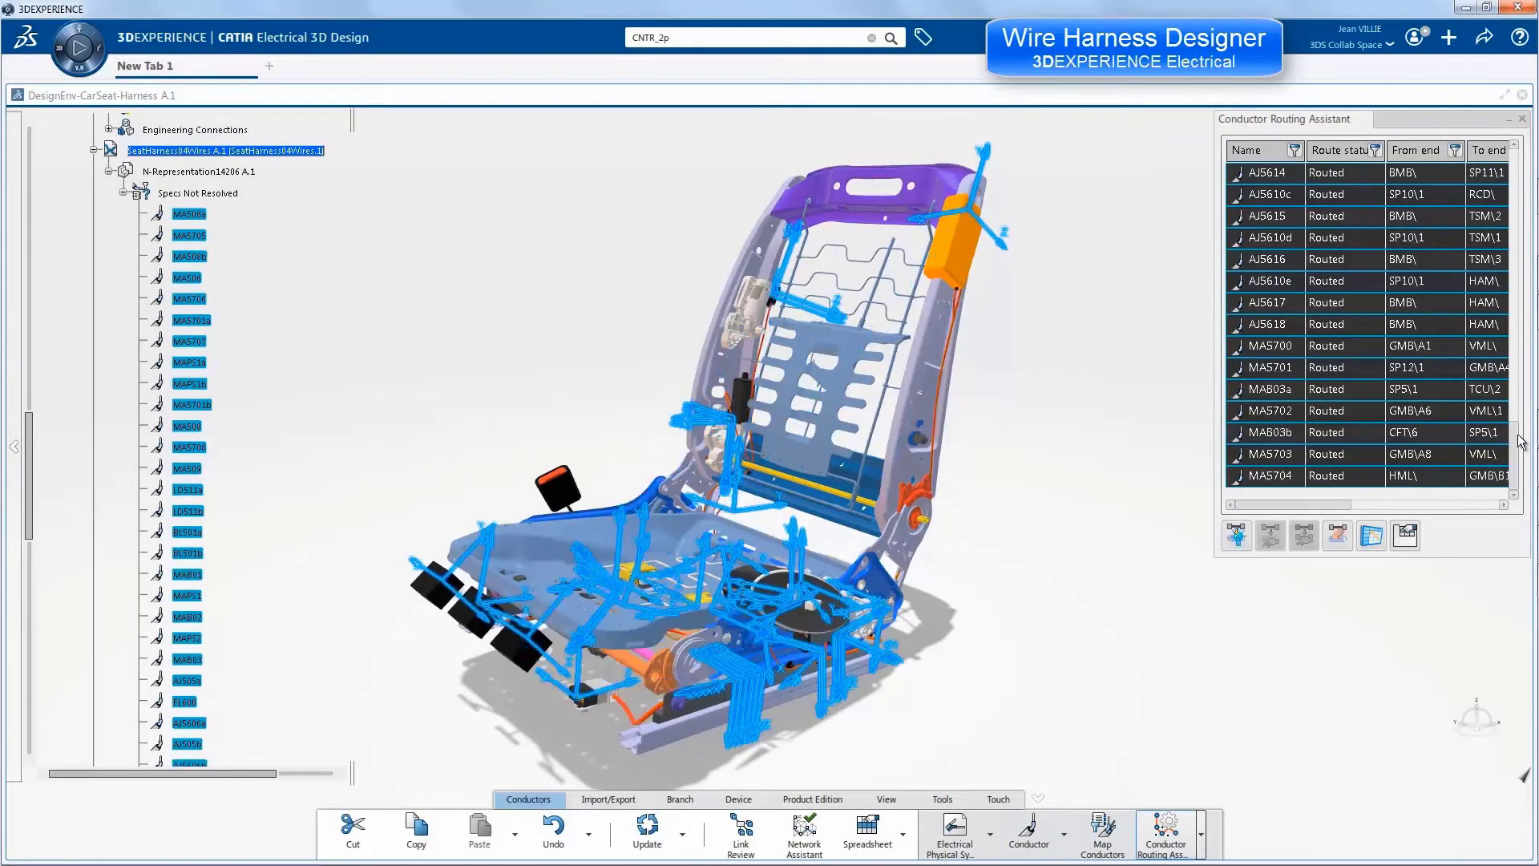
left_click_drag(1517, 439, 1496, 169)
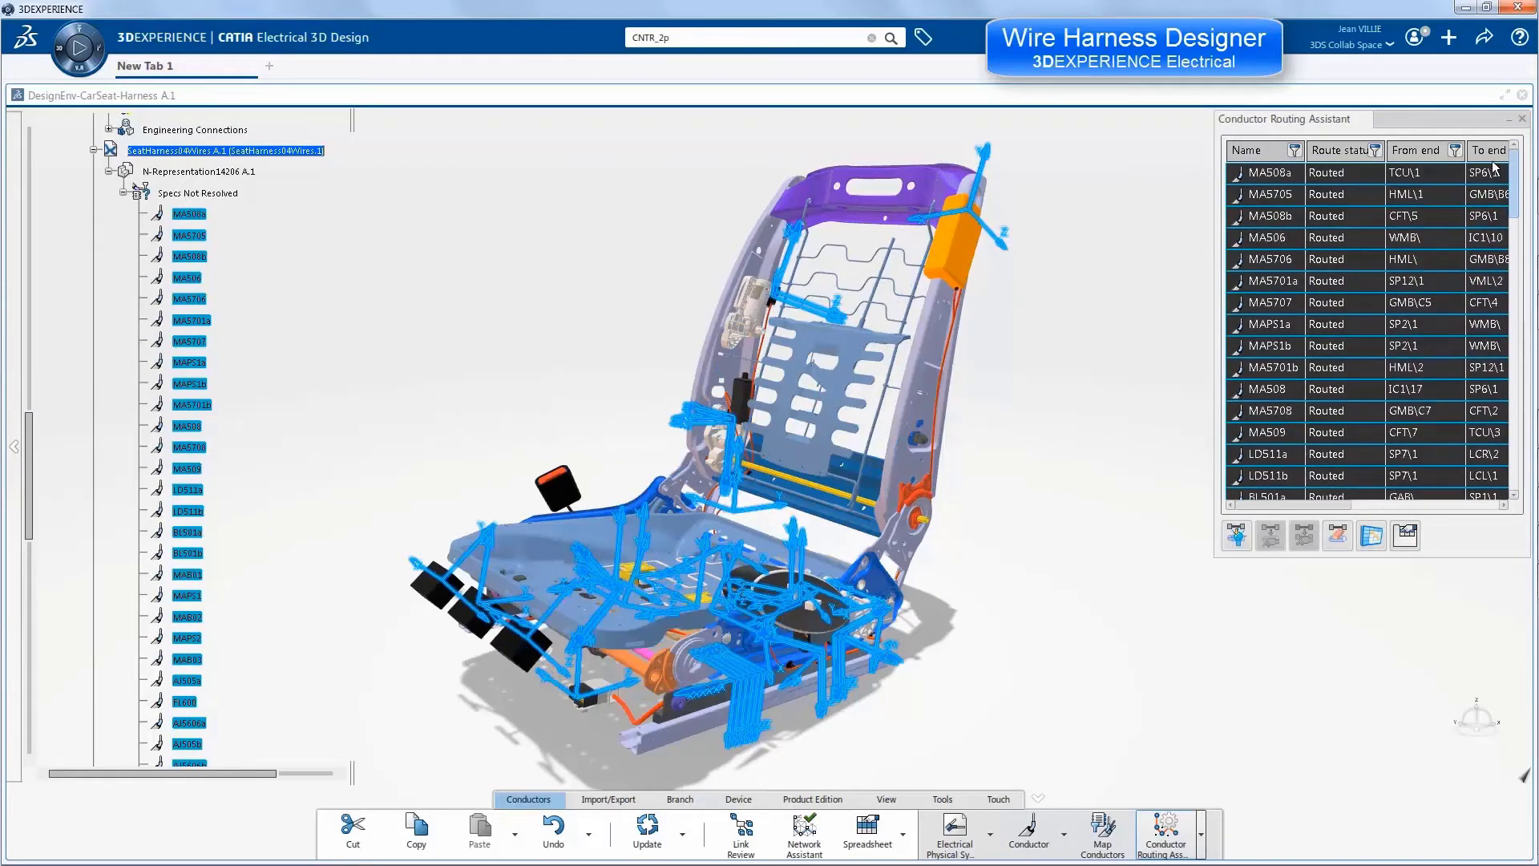
left_click(1522, 120)
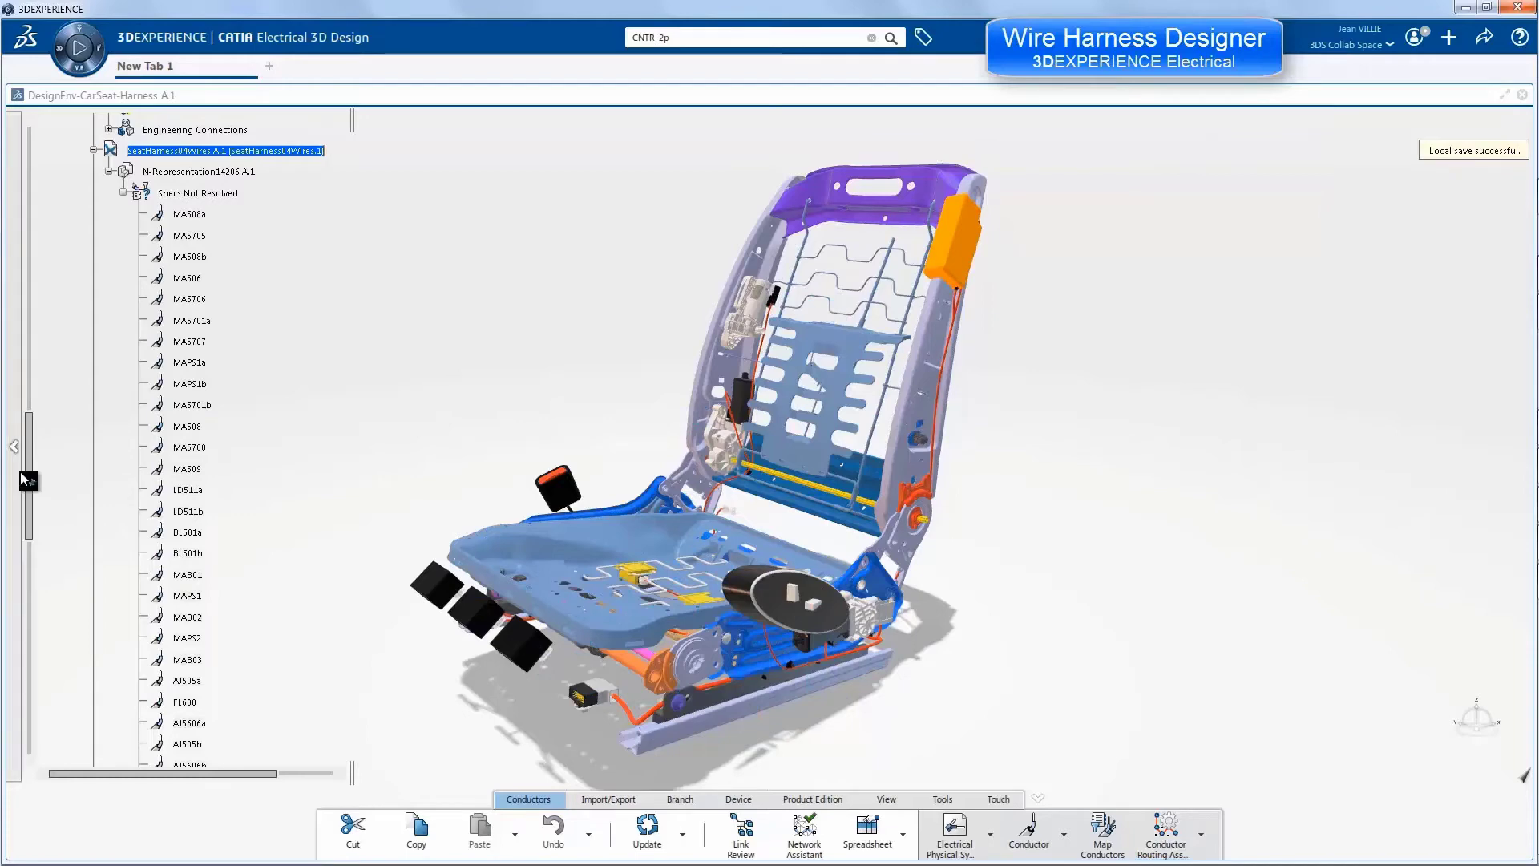
- Return to the top of the structure and update SeatHarness04
left_click_drag(29, 454, 76, 133)
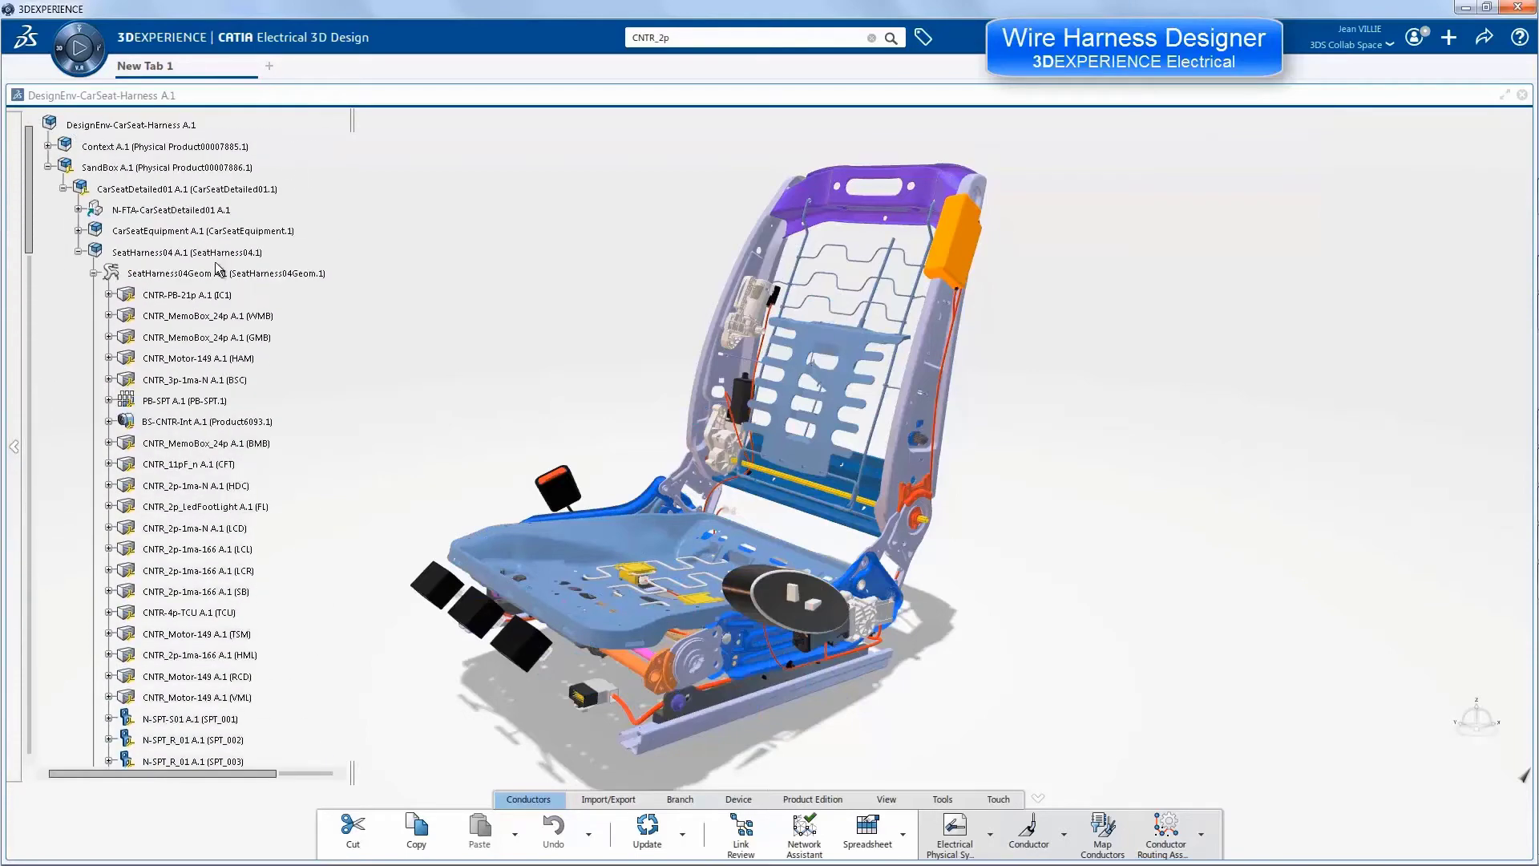
left_click(204, 254)
left_click(651, 830)
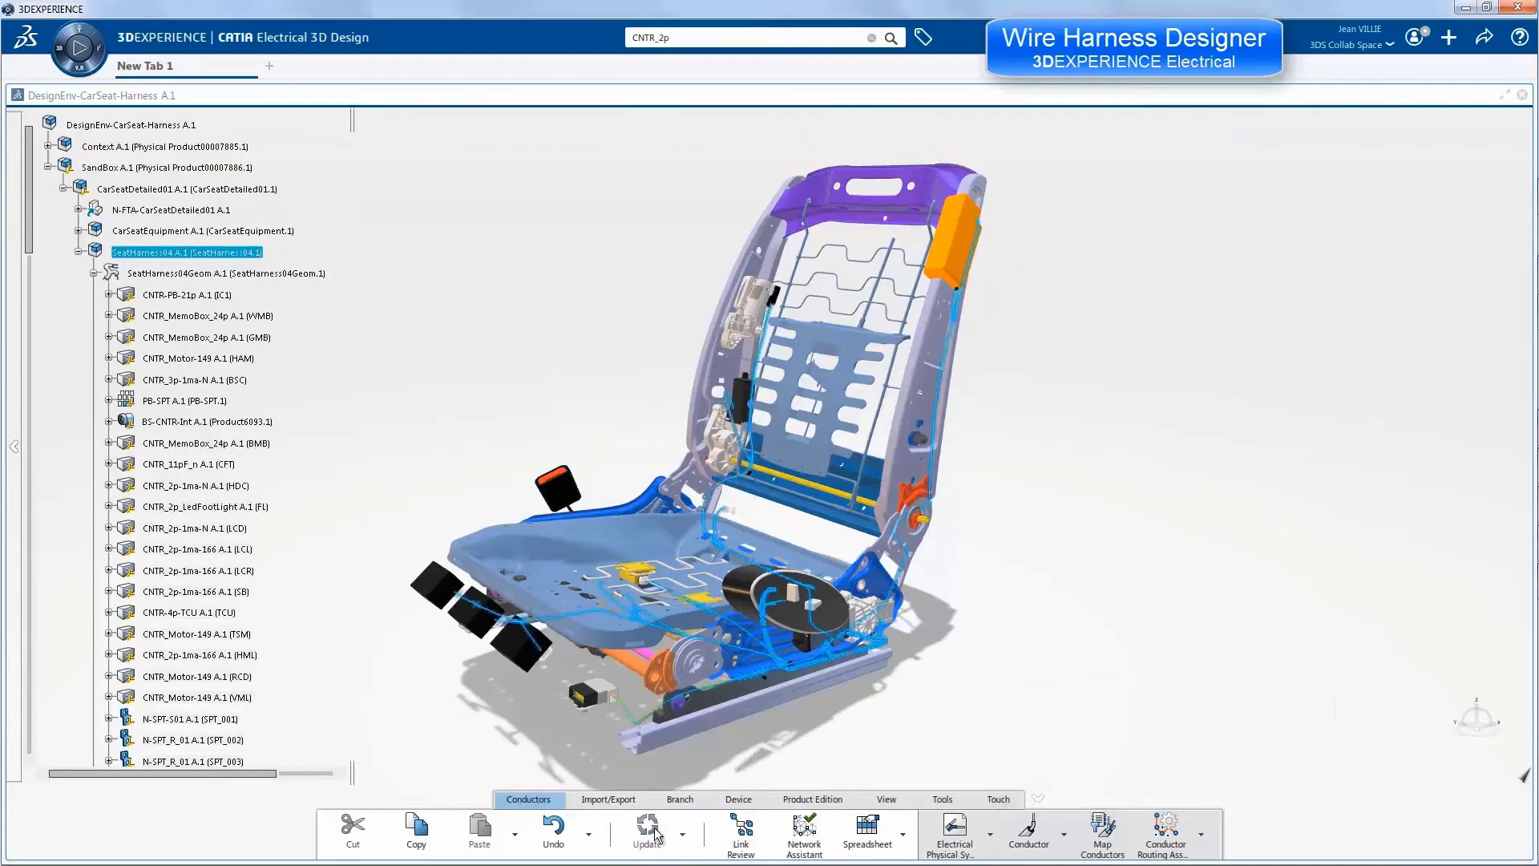
- Review the linked objects of the two segments running from the branching point to the orange box's white and black connectors
middle_click_drag(1088, 349, 566, 388)
scroll(567, 382, "up", 5)
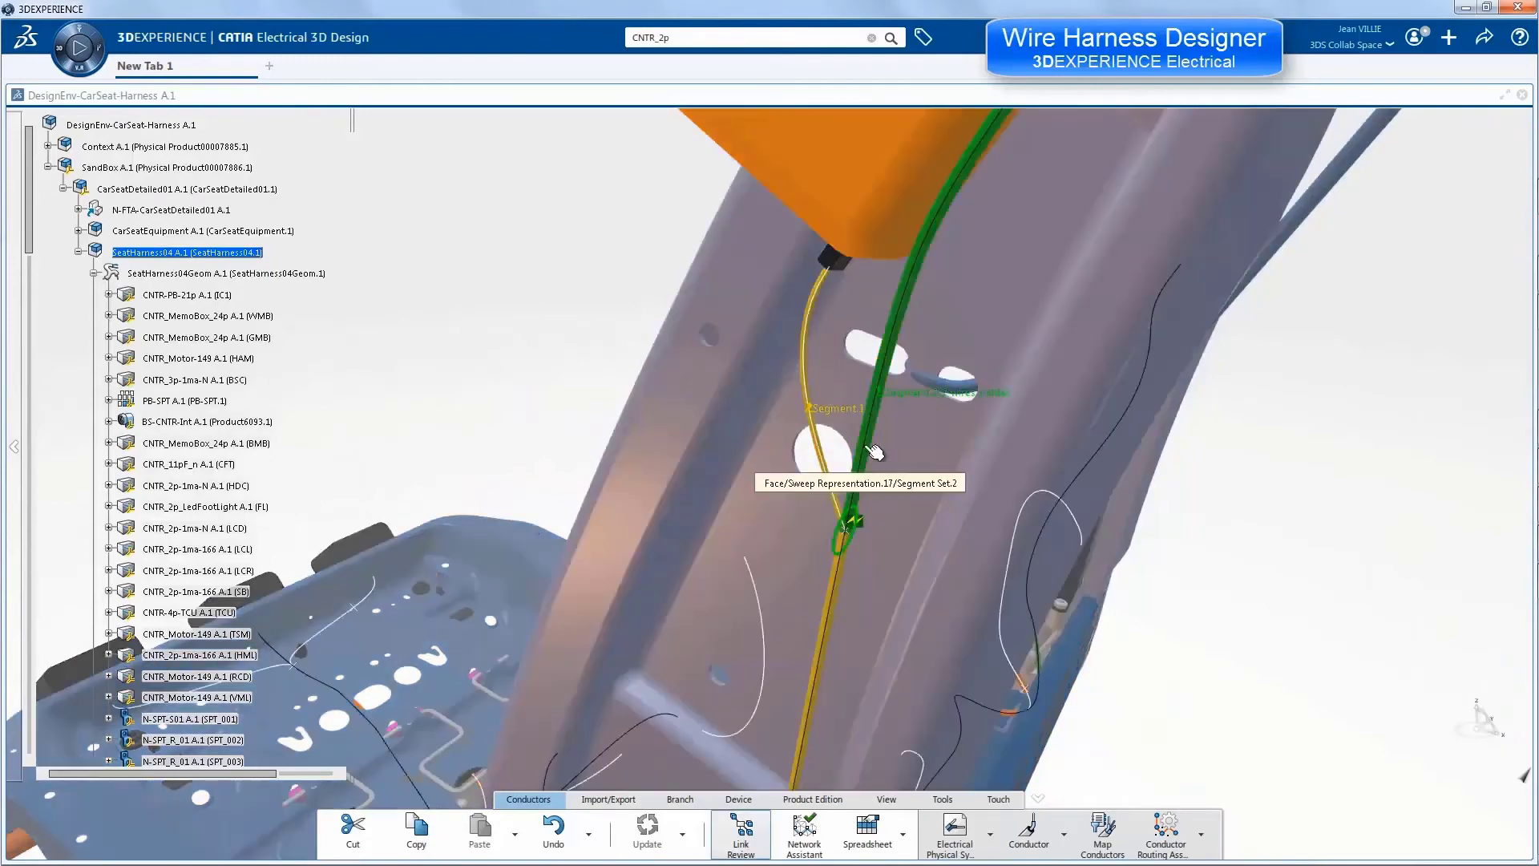
left_click(918, 399)
left_click_drag(1148, 371, 1094, 253)
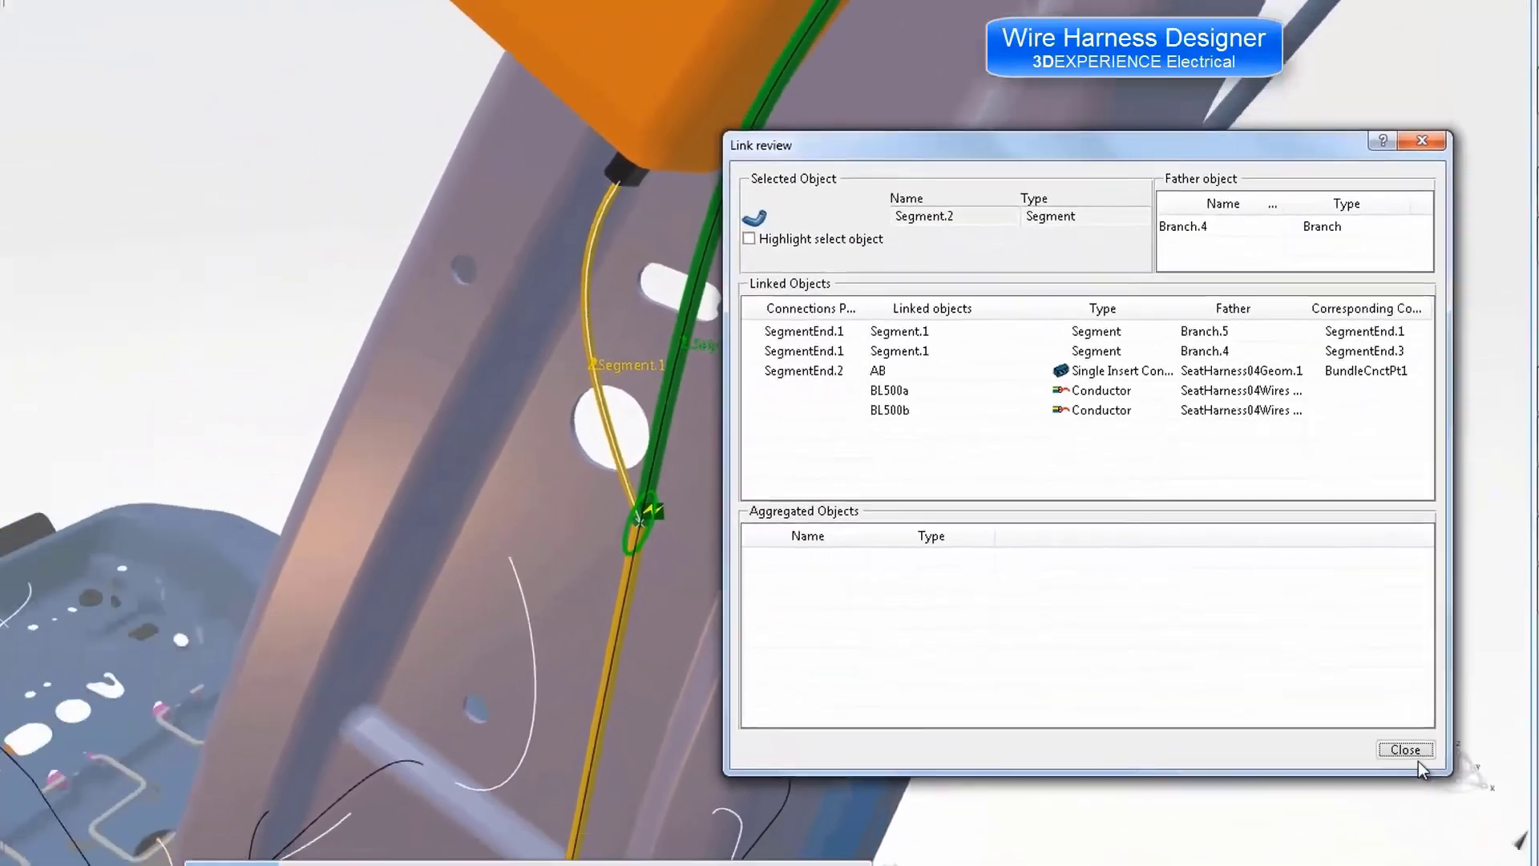
left_click(1374, 794)
left_click(839, 414)
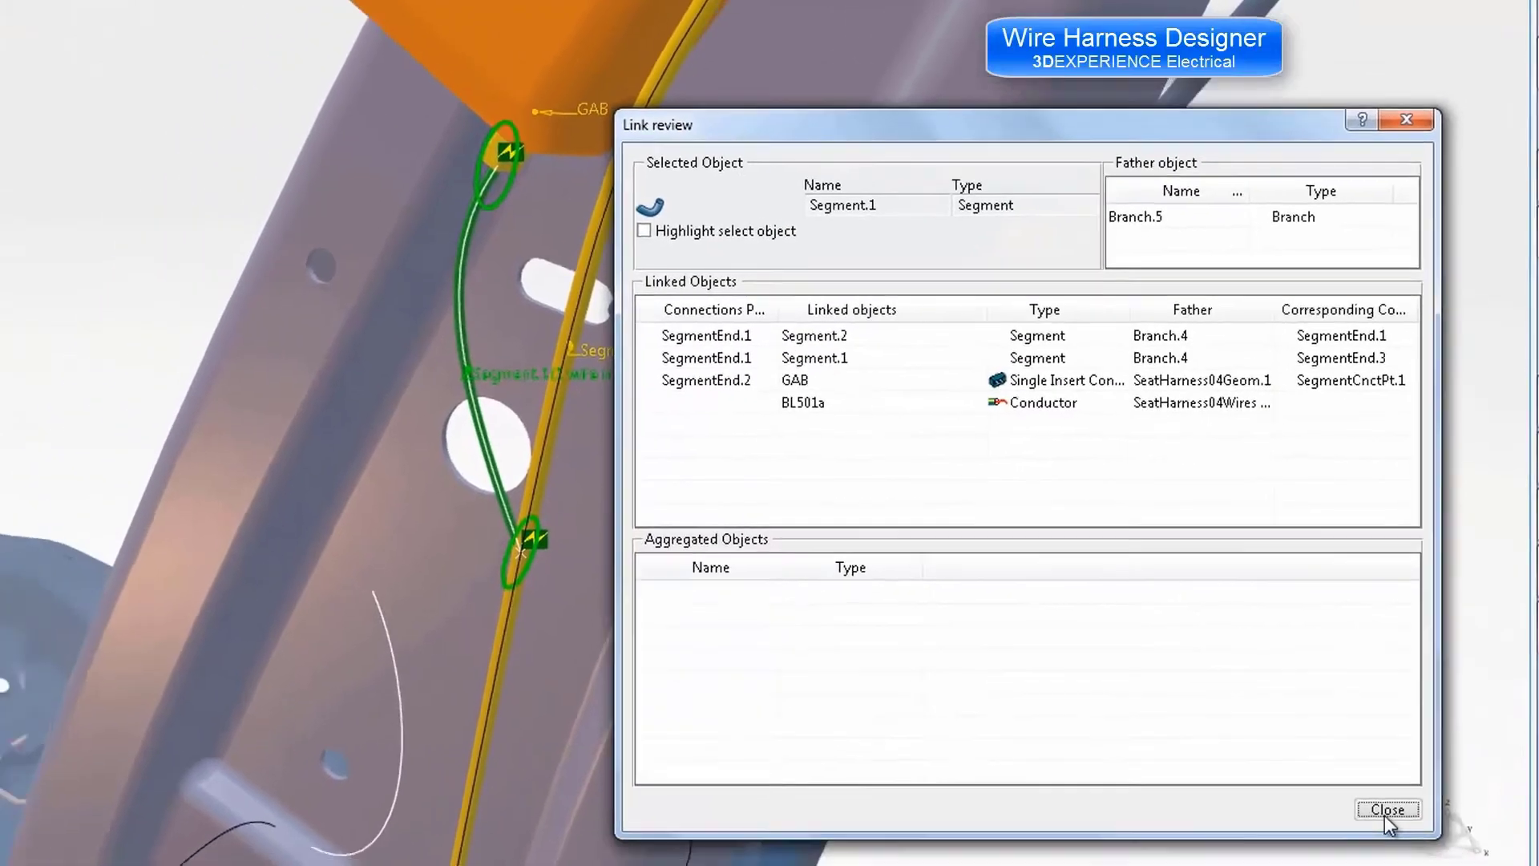
left_click(1373, 840)
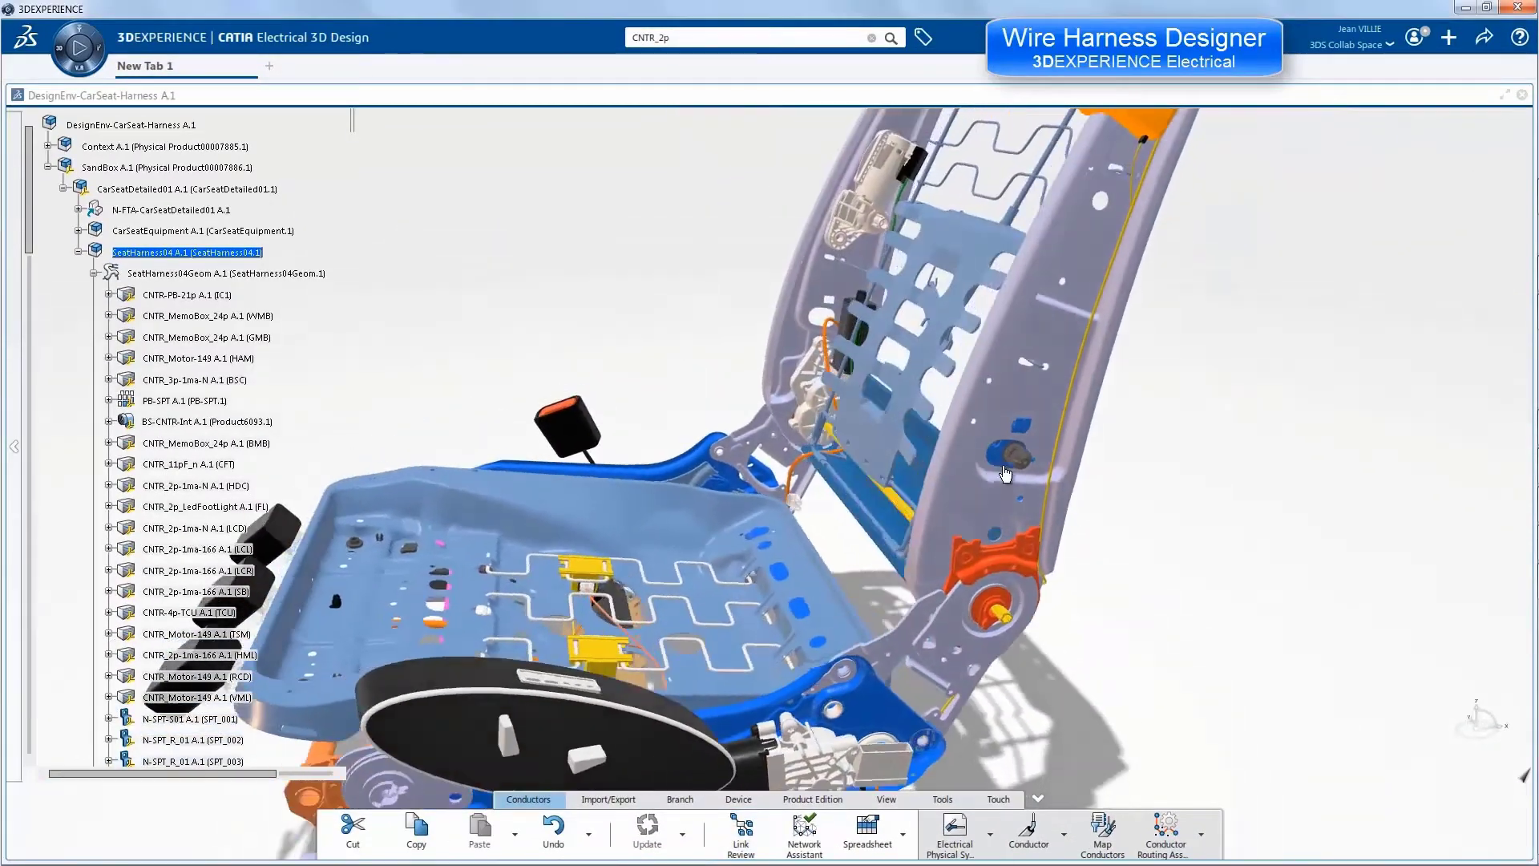
- Examine the electrical properties of conductor BL501a
scroll(207, 345, "down", 10)
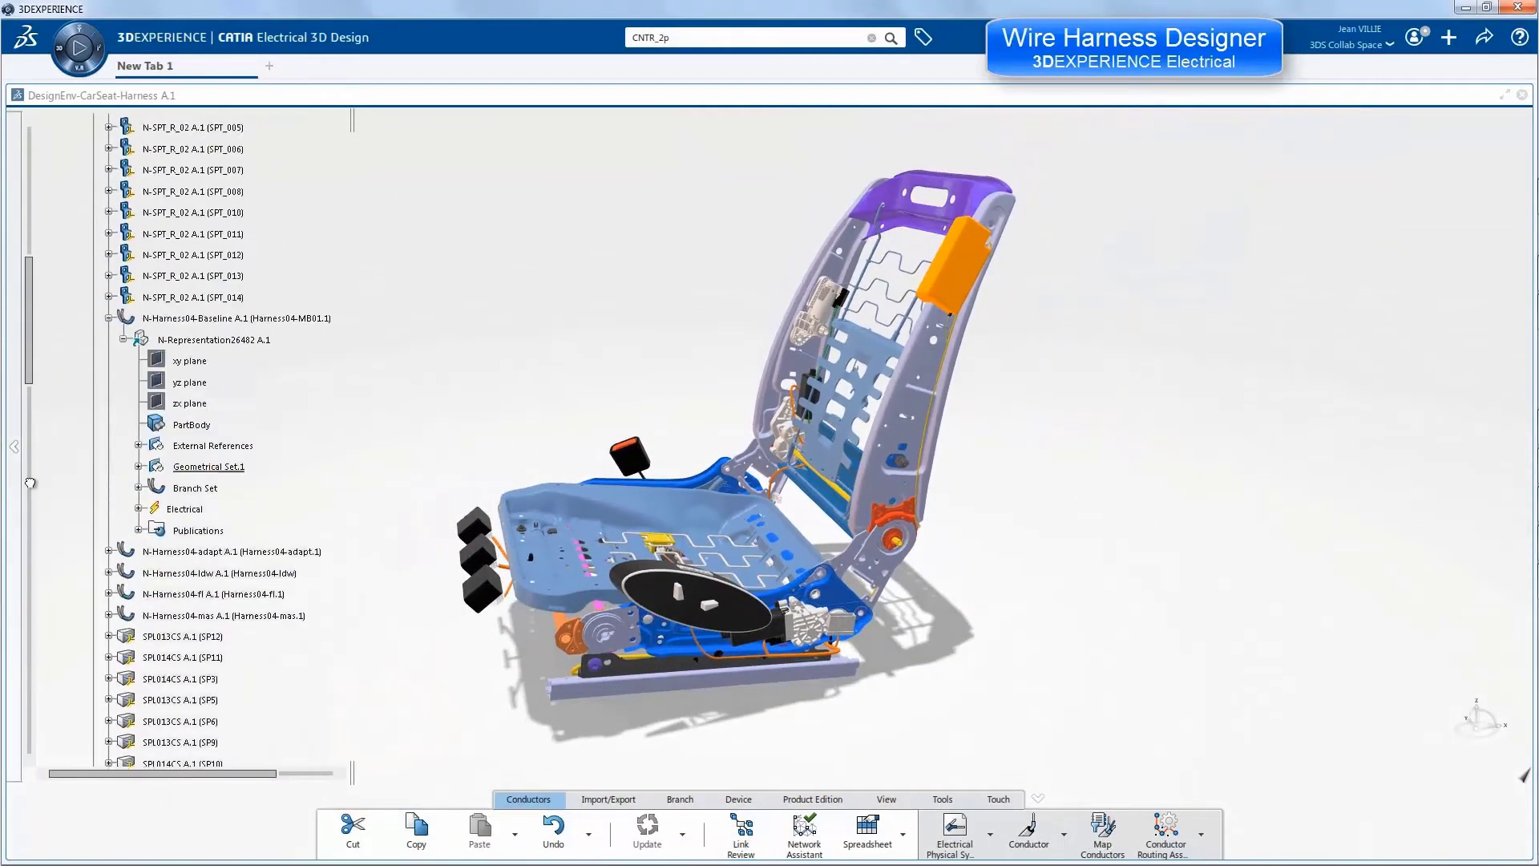
right_click(188, 226)
left_click(238, 294)
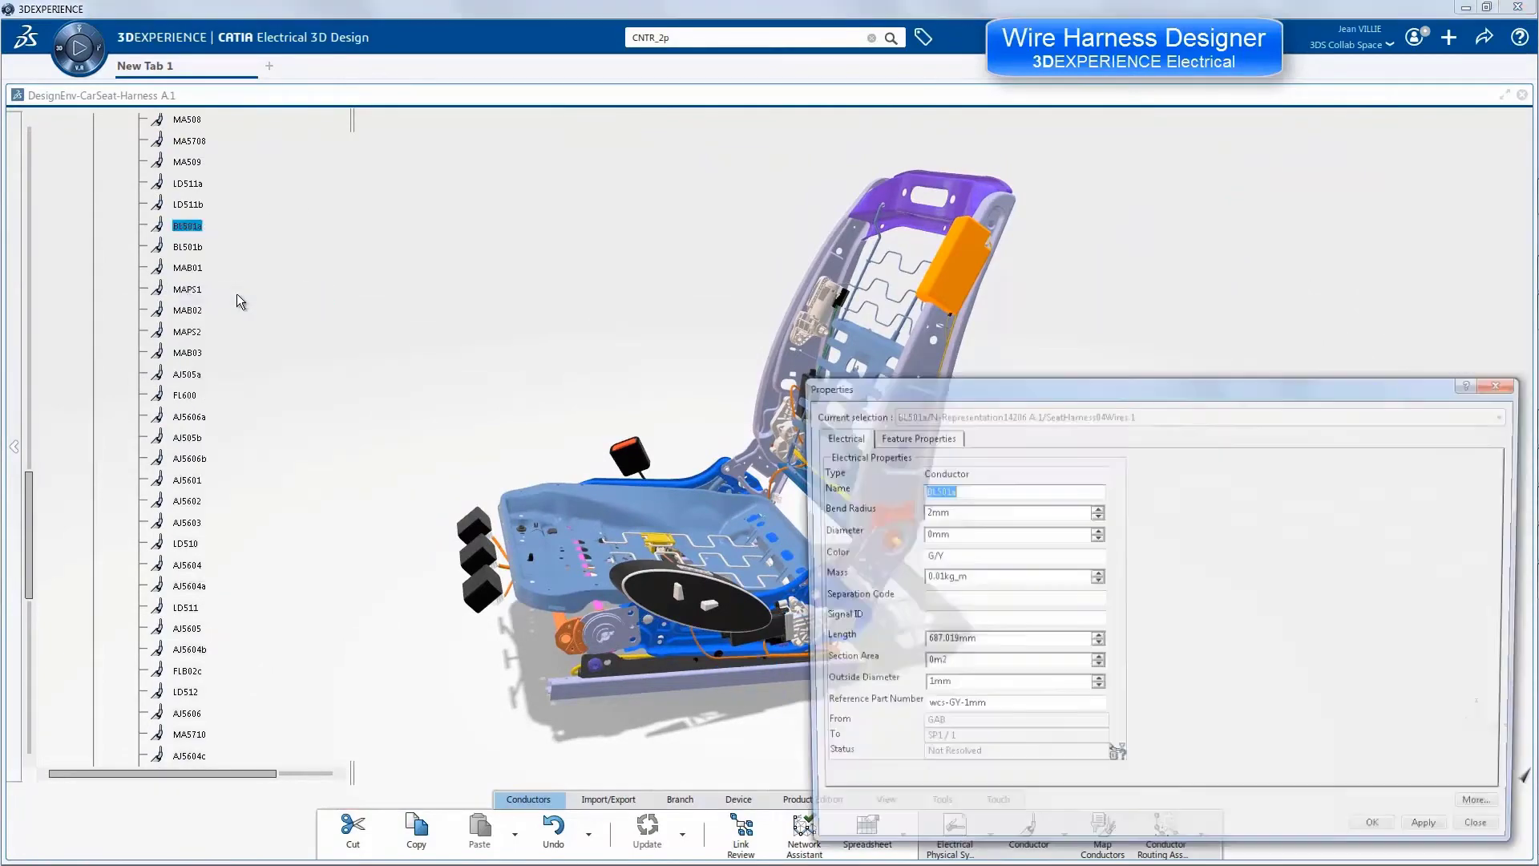
left_click_drag(1050, 393, 1044, 276)
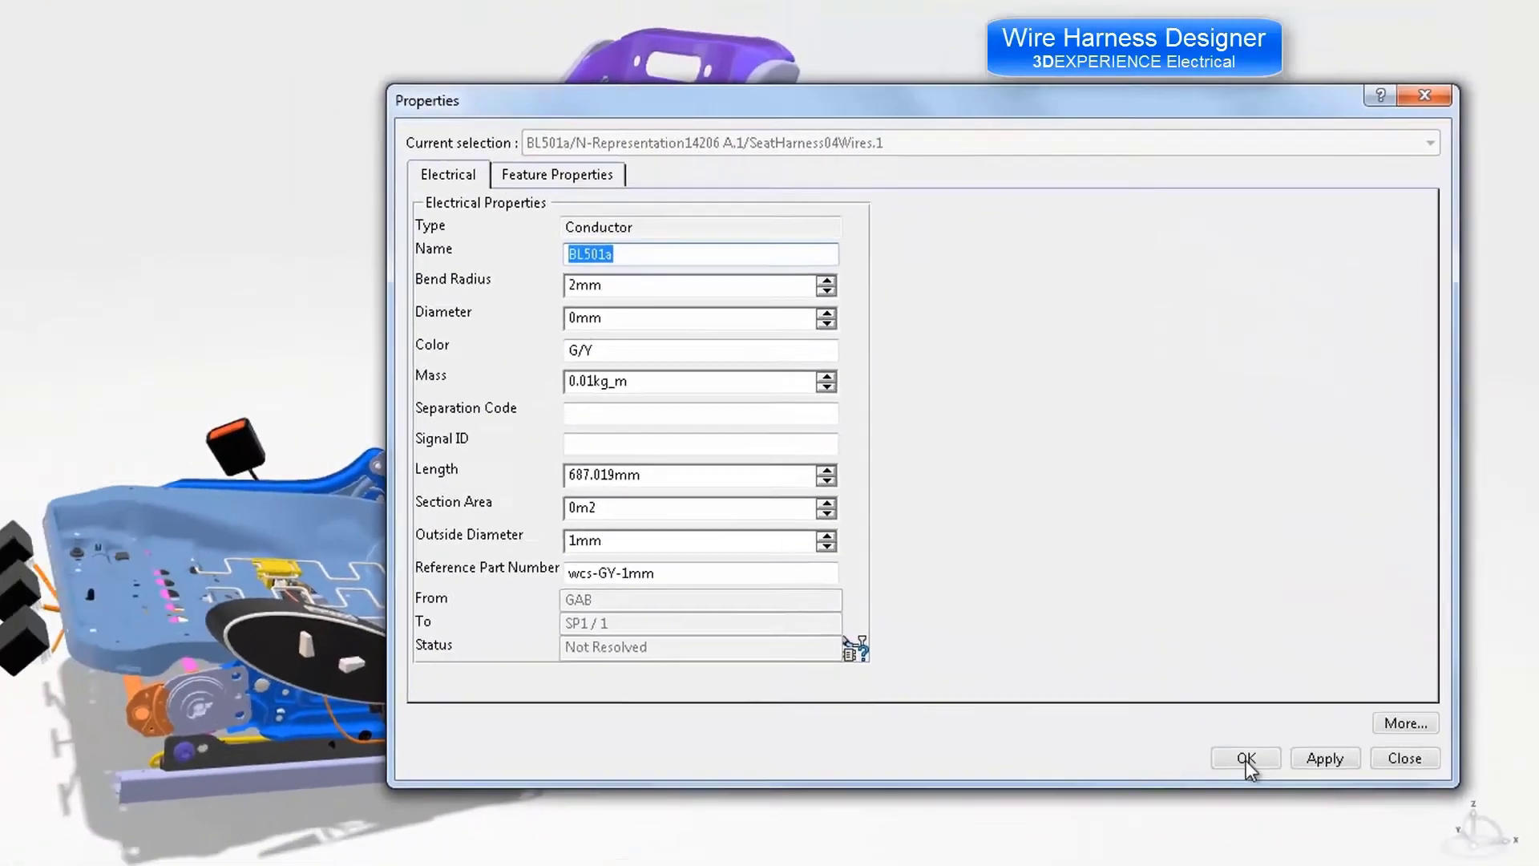
left_click(1196, 817)
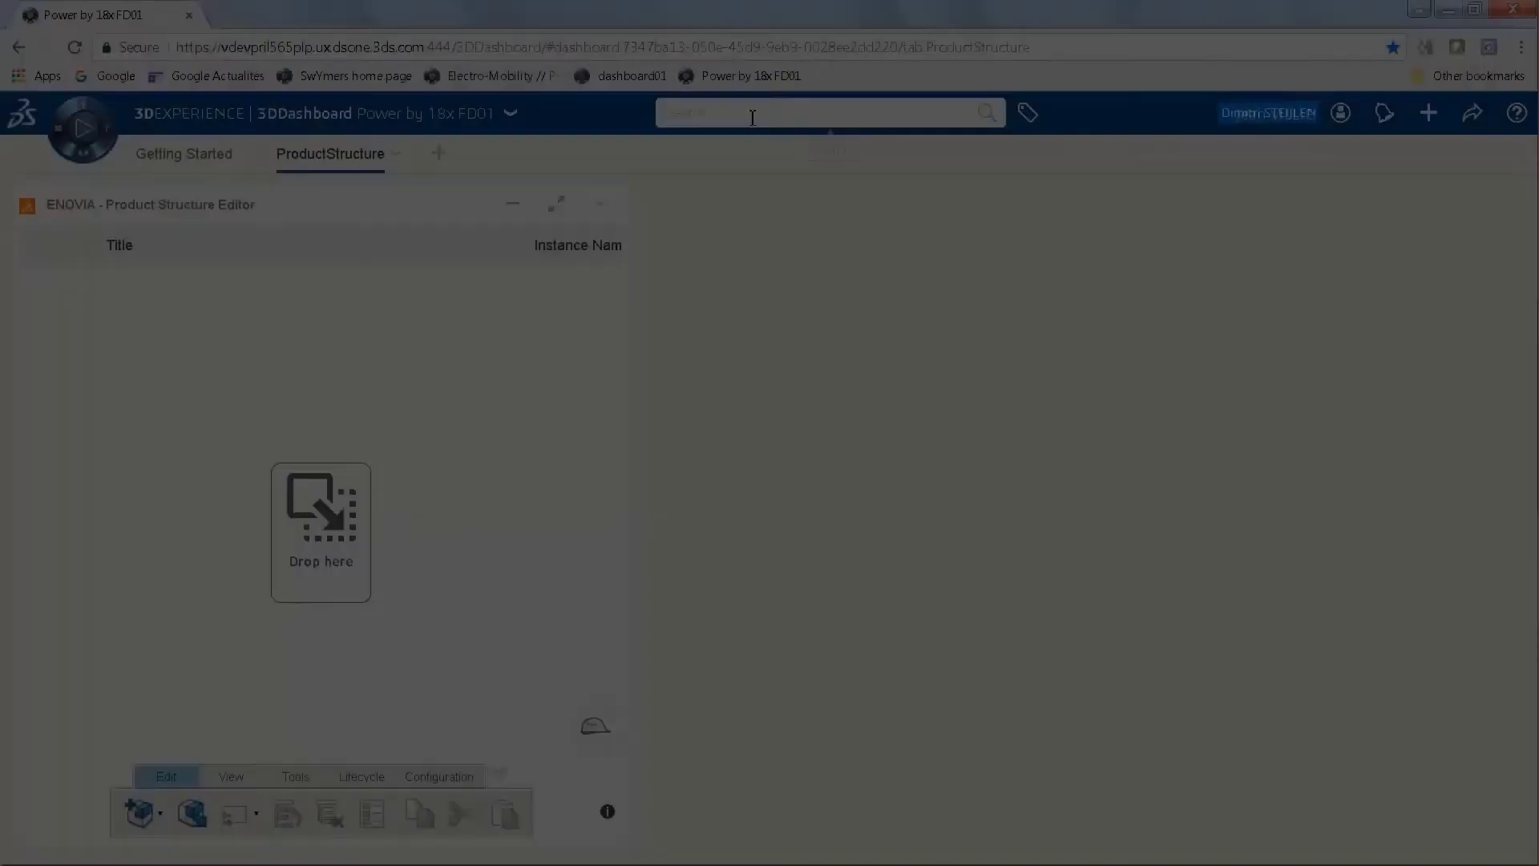
- Switch to the 3DDashboard, search for DesignEnv, and load DesignEnv-CarSeat-Harness into the Product Structure Editor
left_click(753, 118)
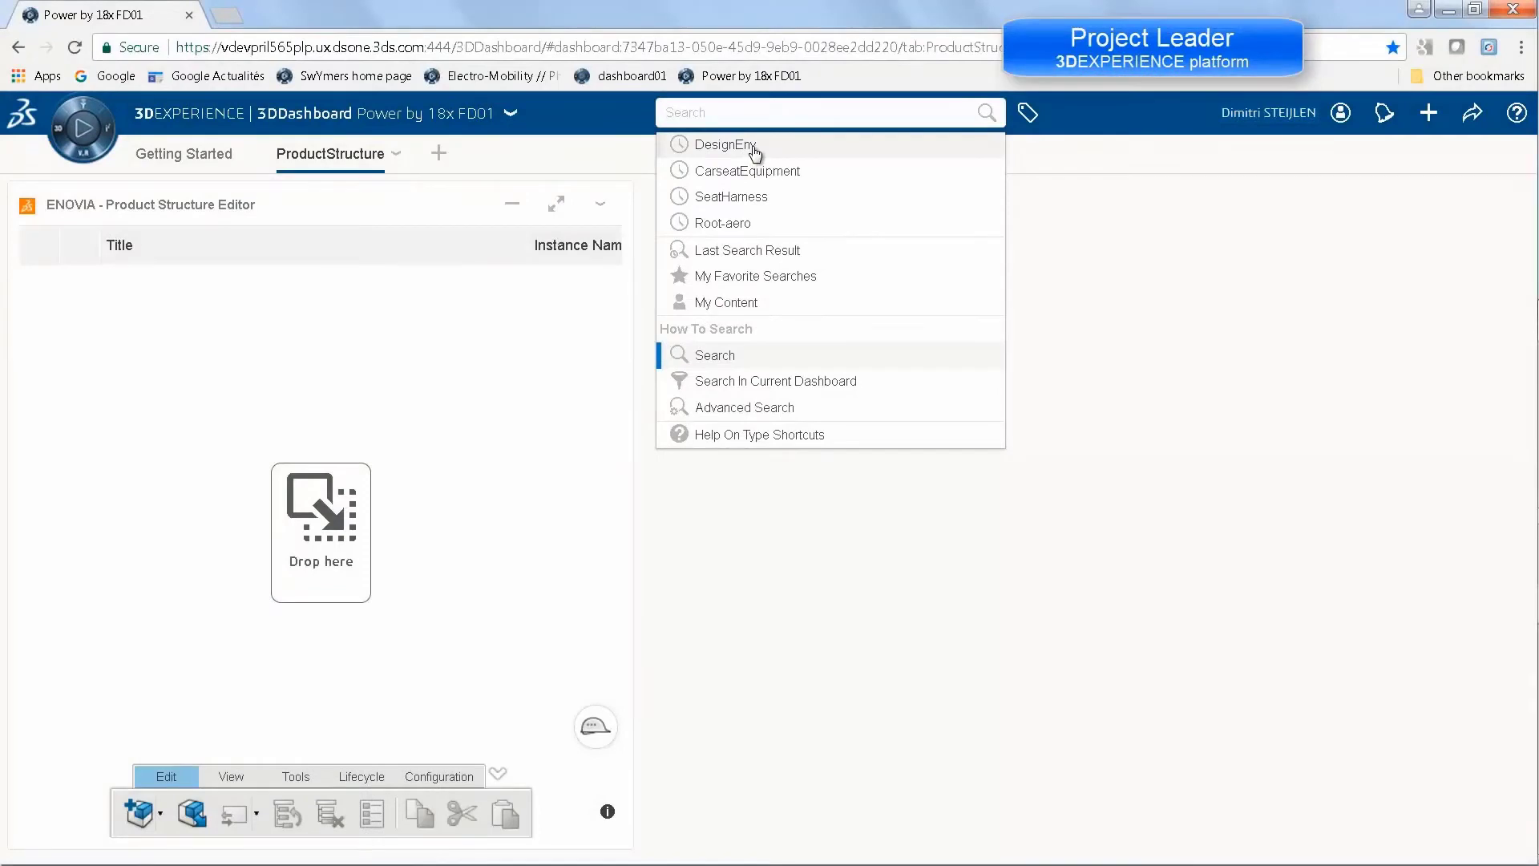
left_click(753, 145)
left_click_drag(491, 321, 343, 508)
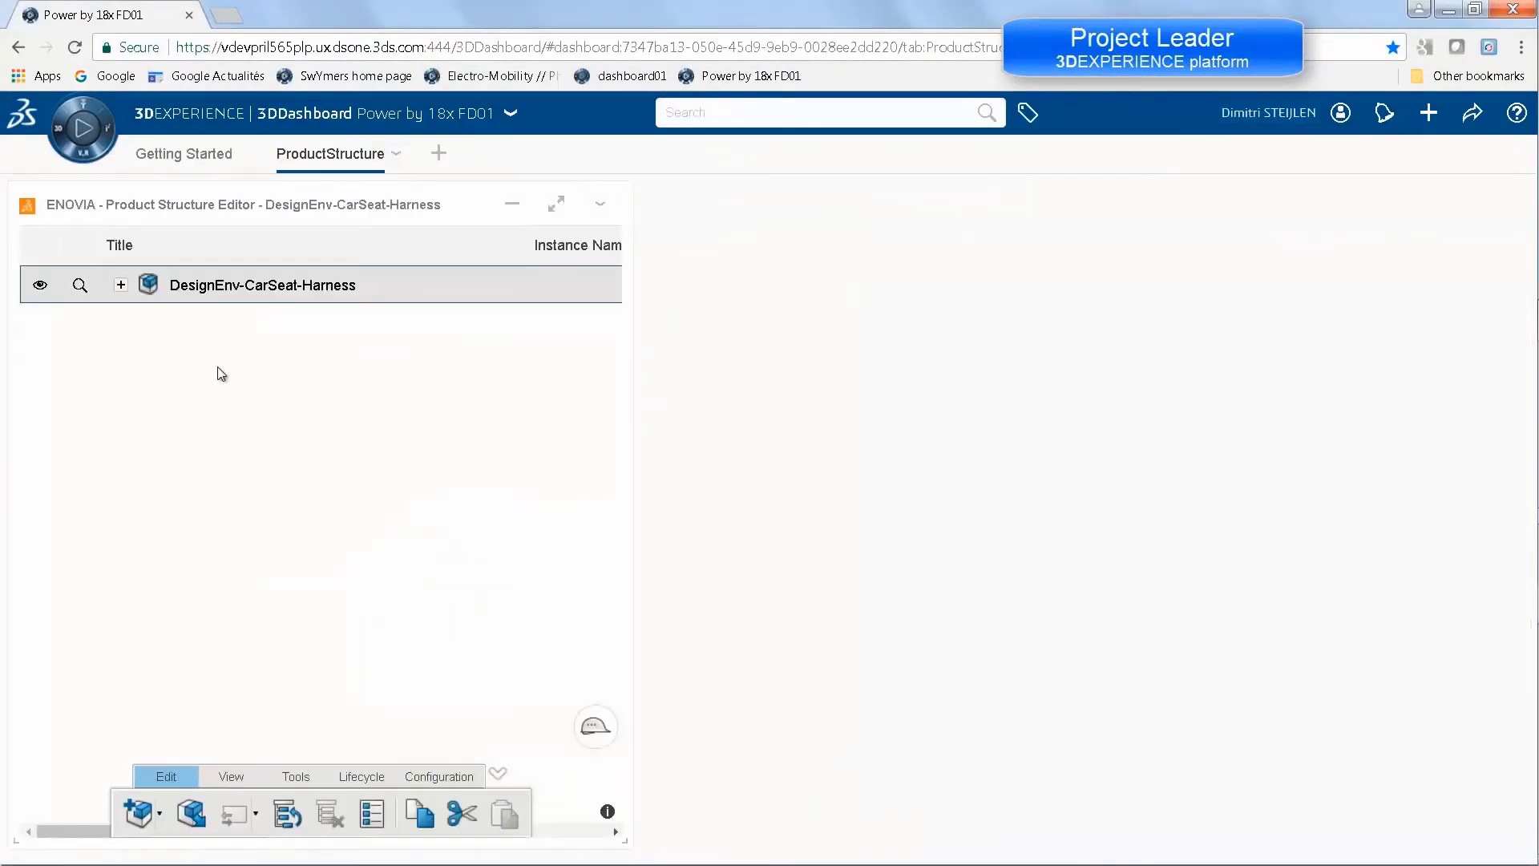
- Add the 3DPlay app to the ProductStructure dashboard and load DesignEnv-CarSeat-Harness into it
left_click(55, 138)
left_click_drag(189, 473, 1109, 497)
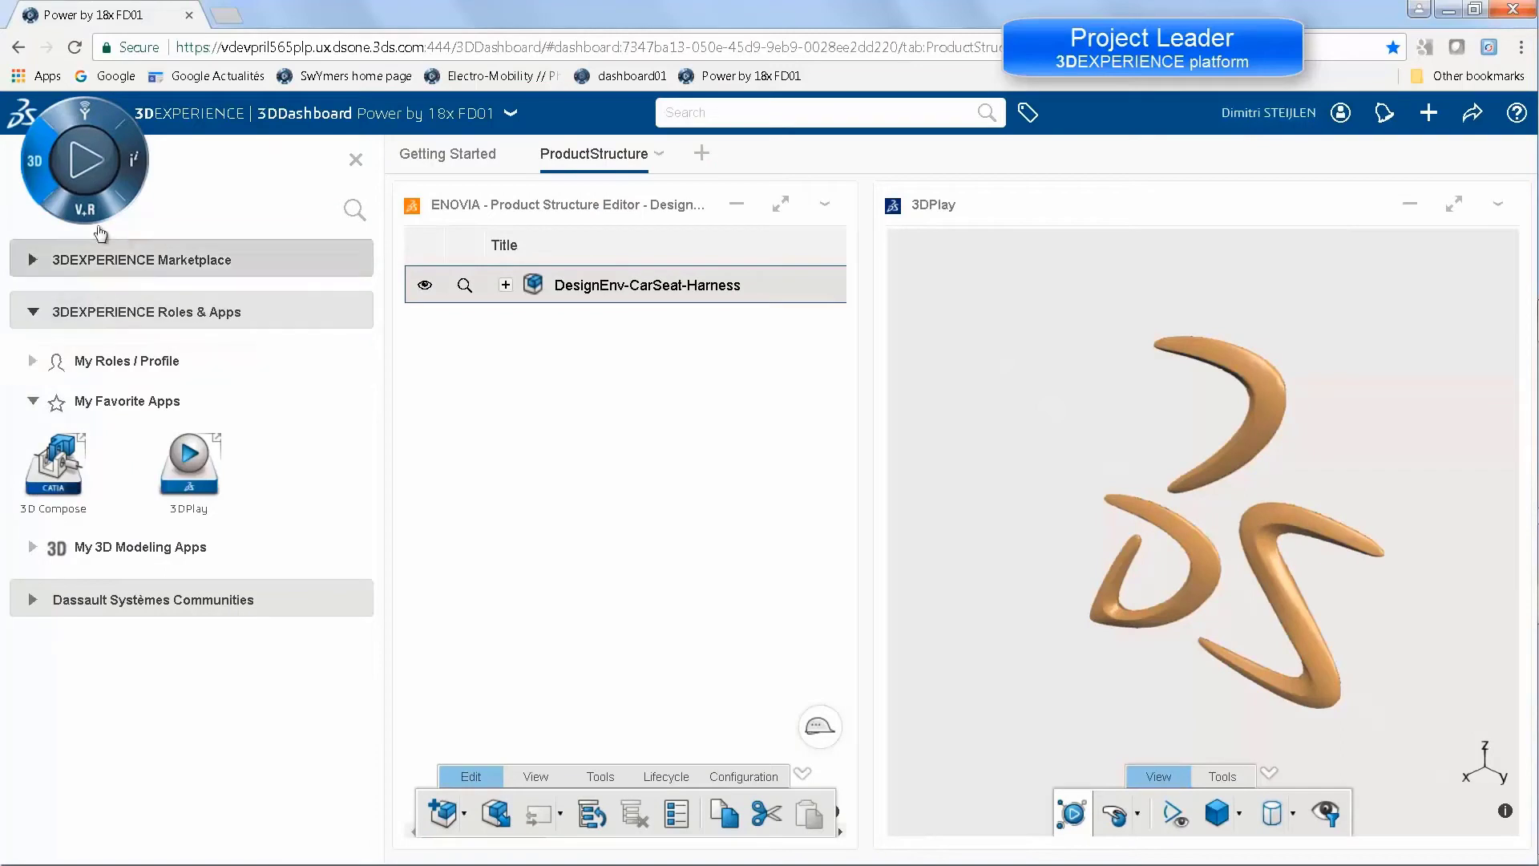
left_click(41, 180)
left_click_drag(143, 292, 1046, 532)
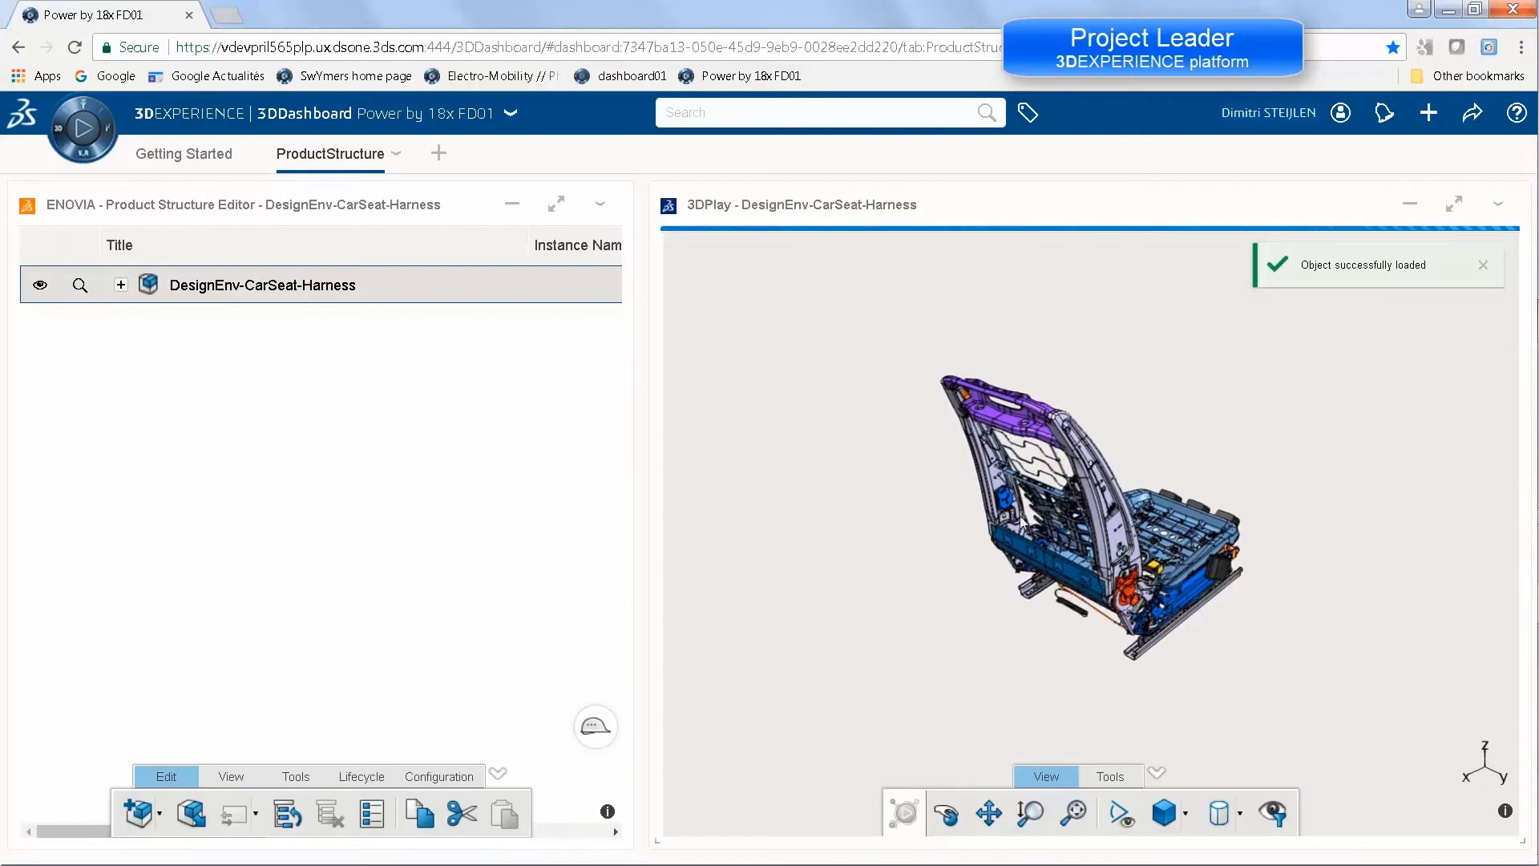
left_click(1483, 264)
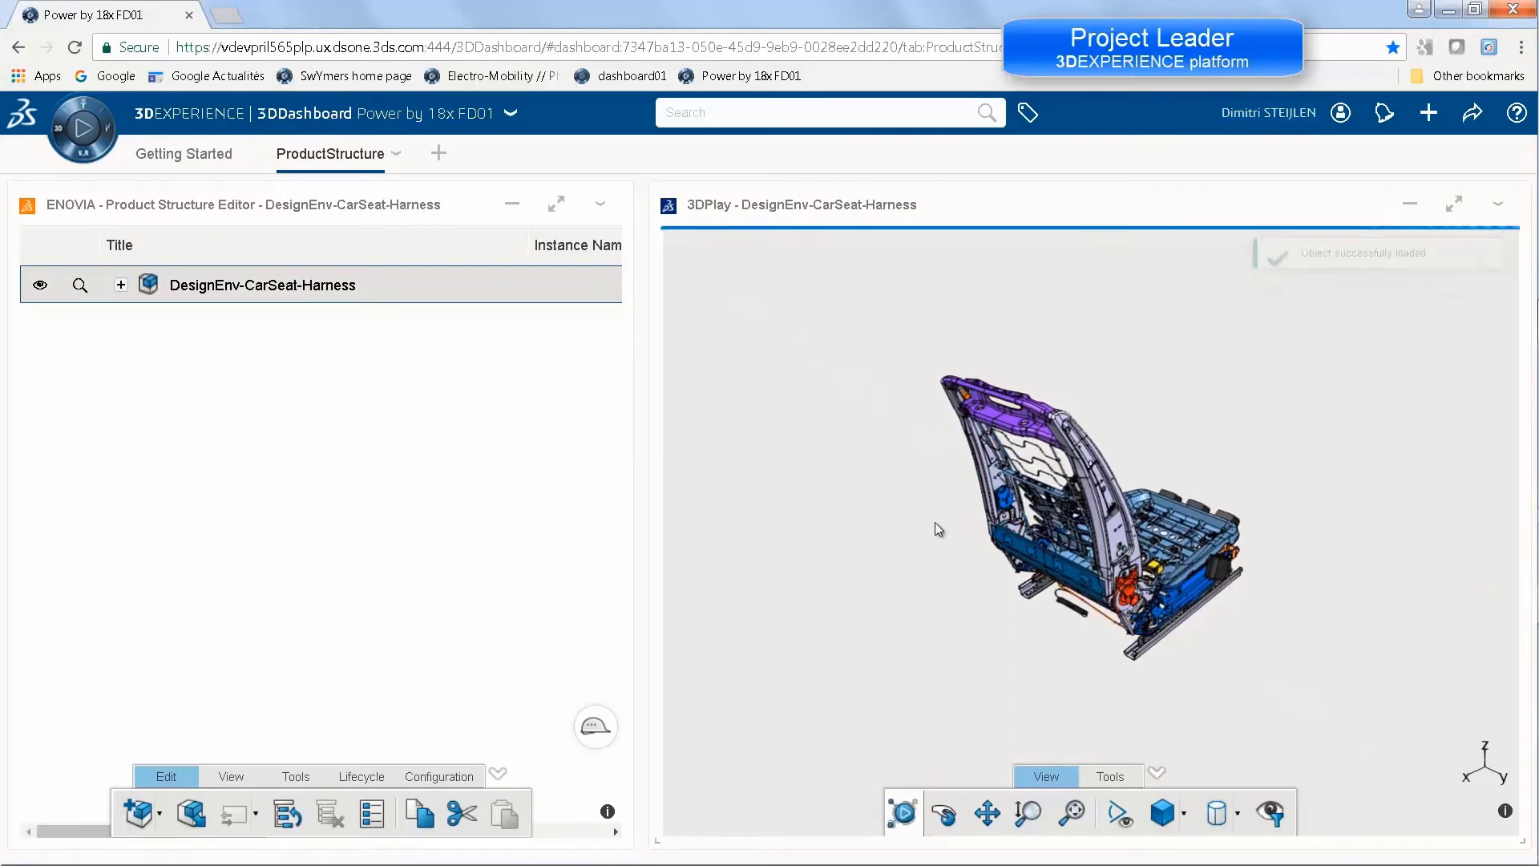
- Expand the product structure through SandBox and CarSeatDetailed01 to the contents of SeatHarness04, highlighting that harness beside the orange box in 3DPlay
left_click_drag(750, 531, 1112, 470)
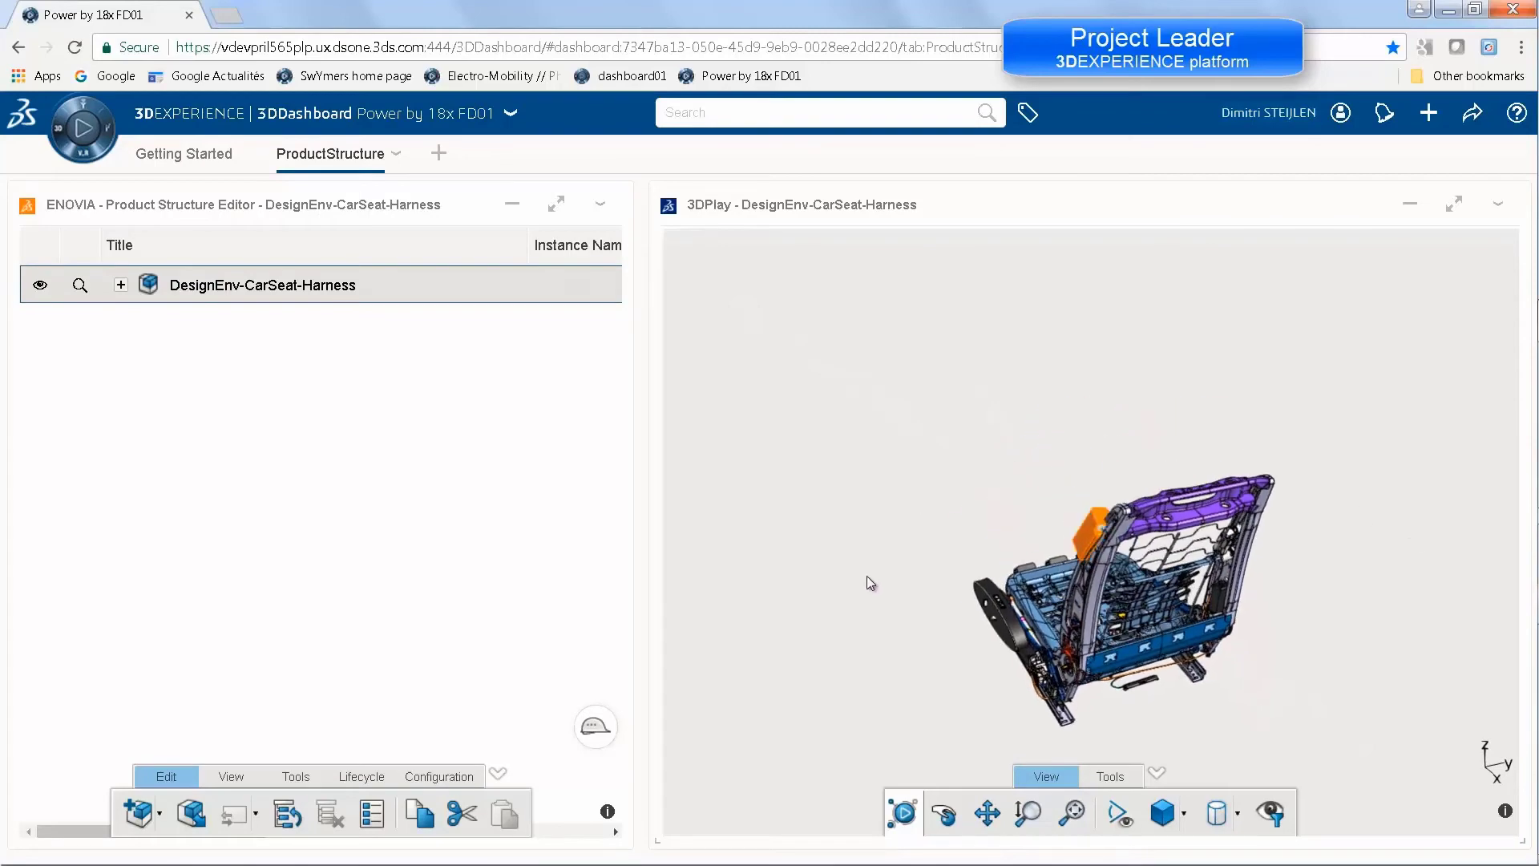
middle_click_drag(900, 694, 886, 517)
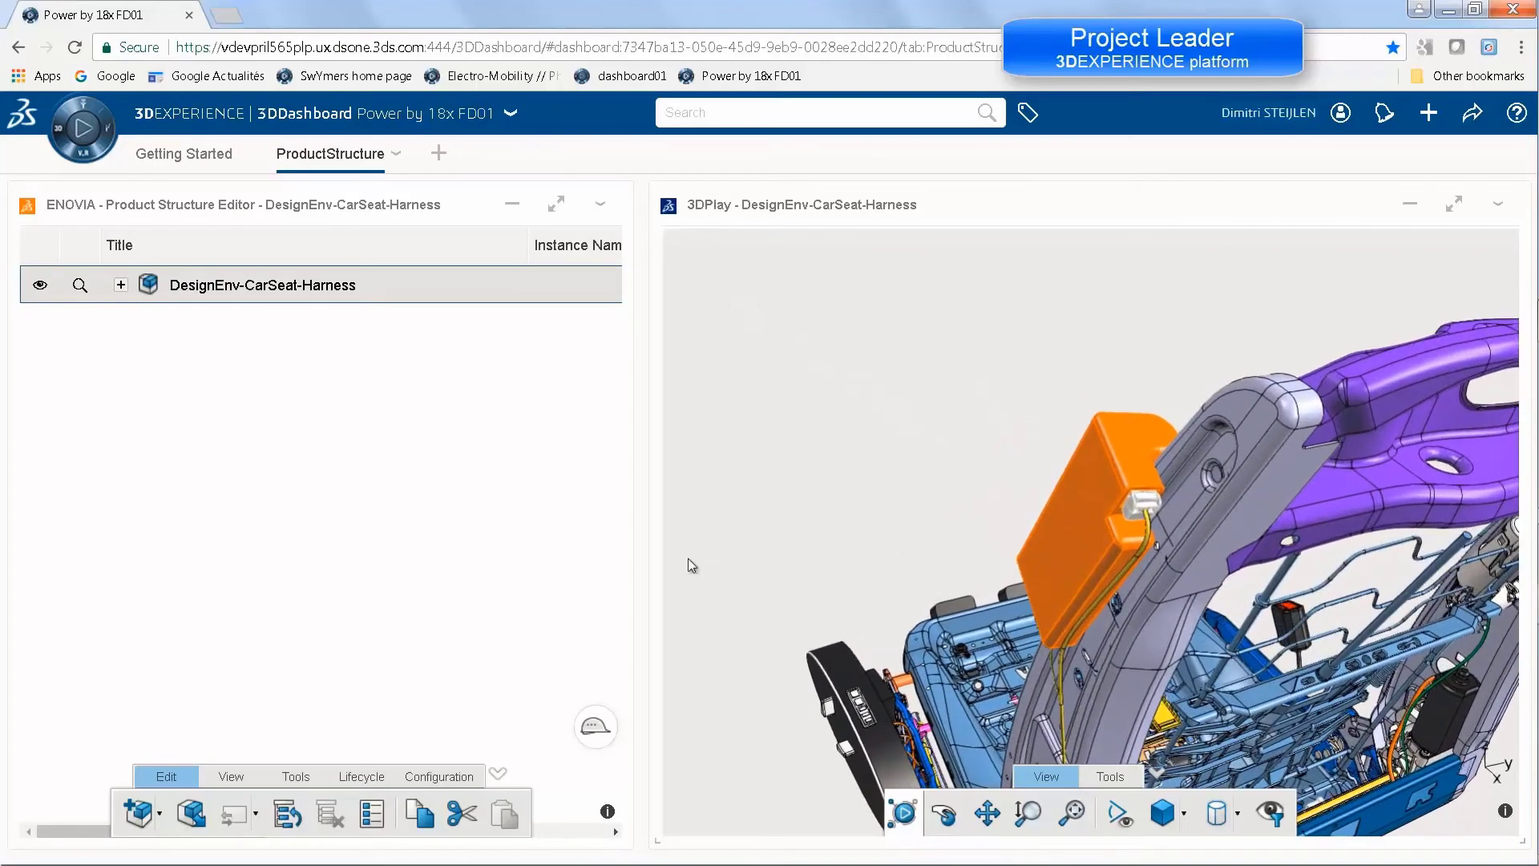
left_click(120, 284)
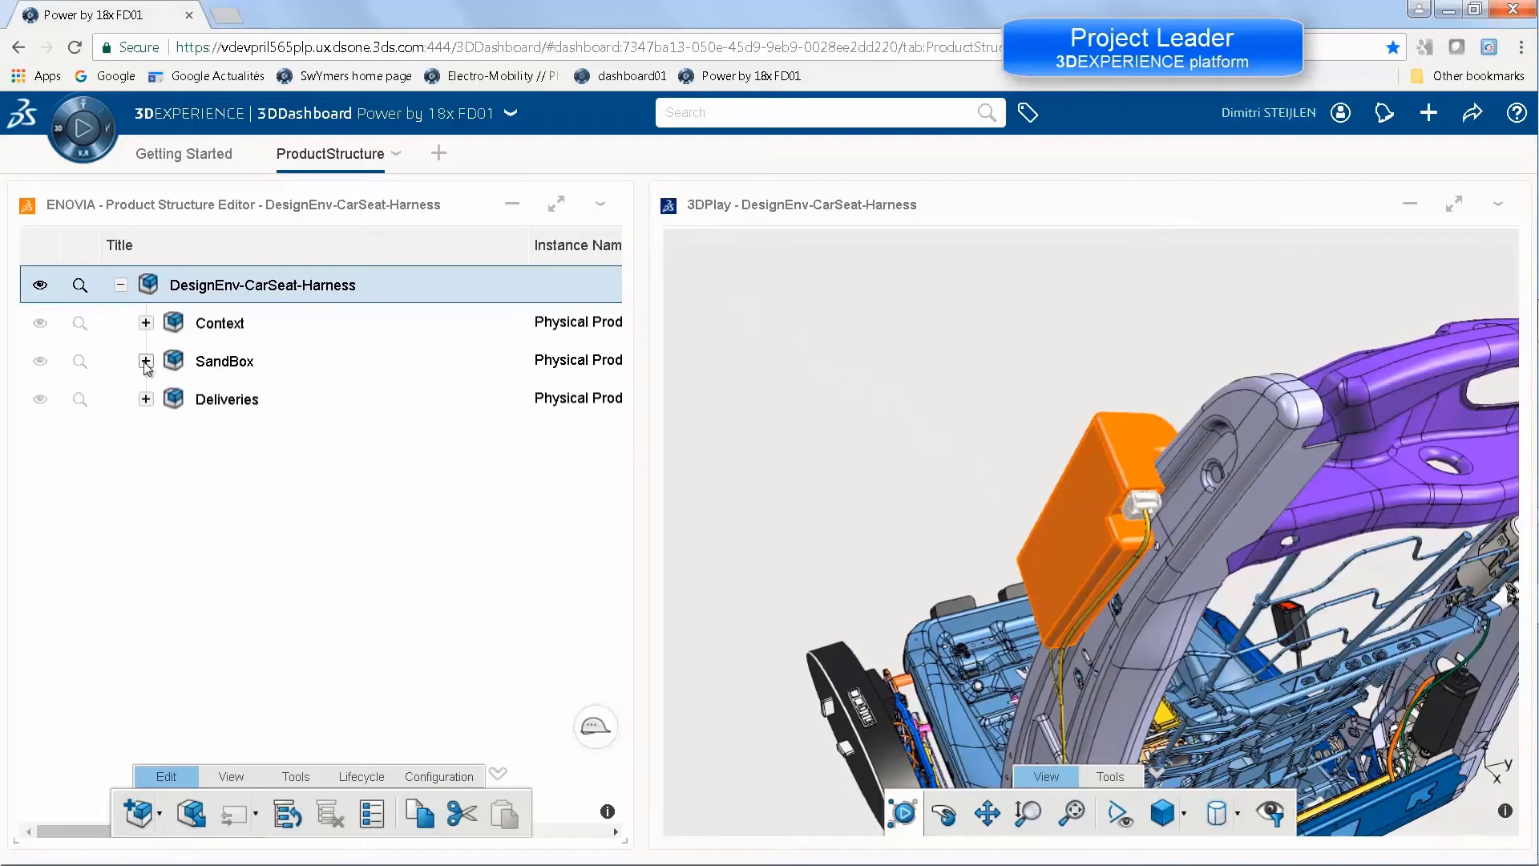
left_click(145, 361)
left_click(171, 399)
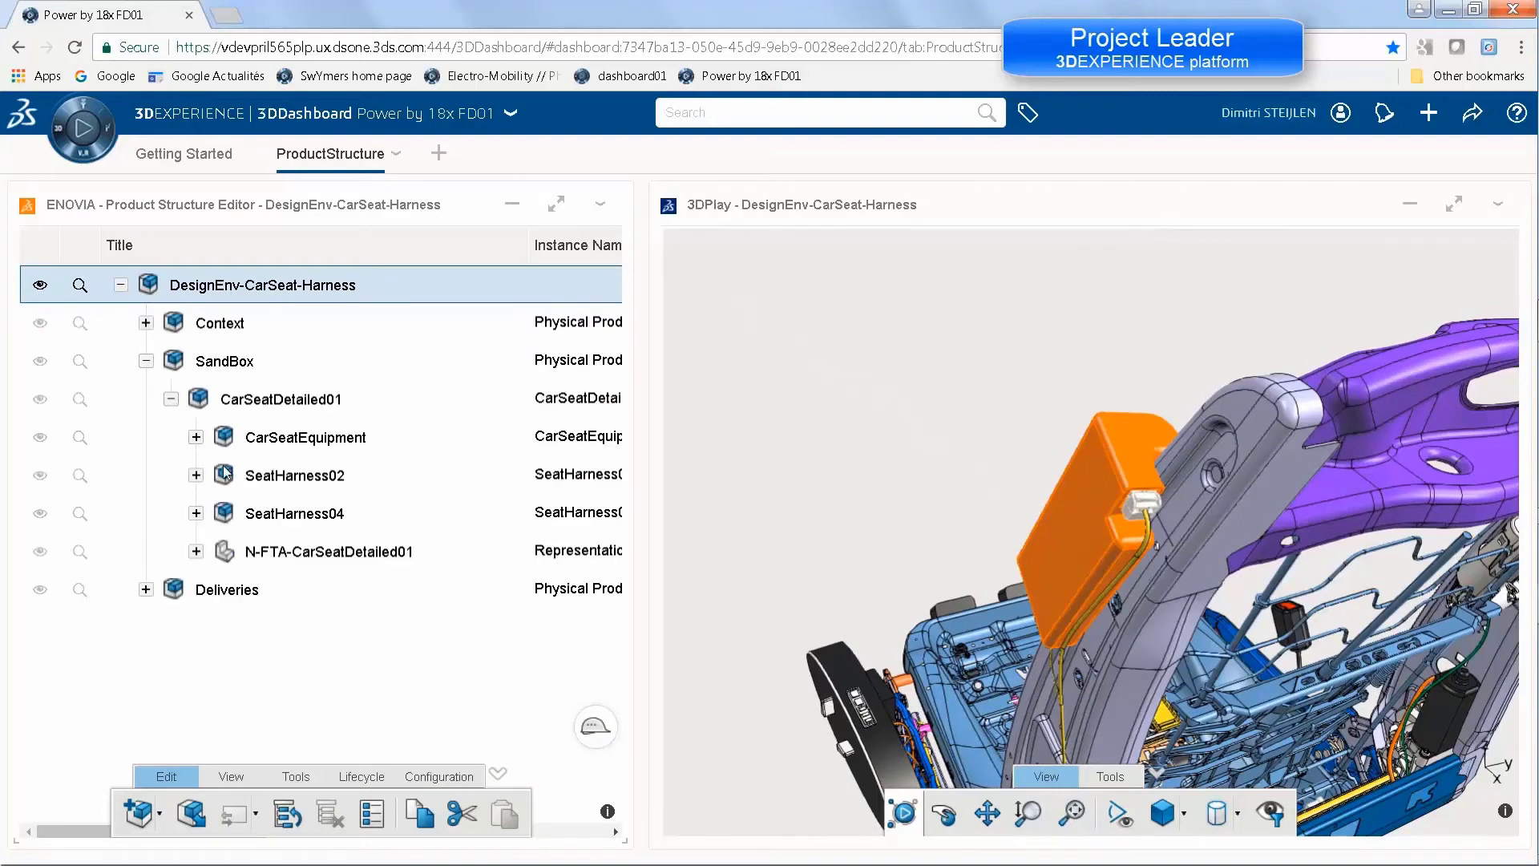
left_click(271, 515)
left_click(196, 513)
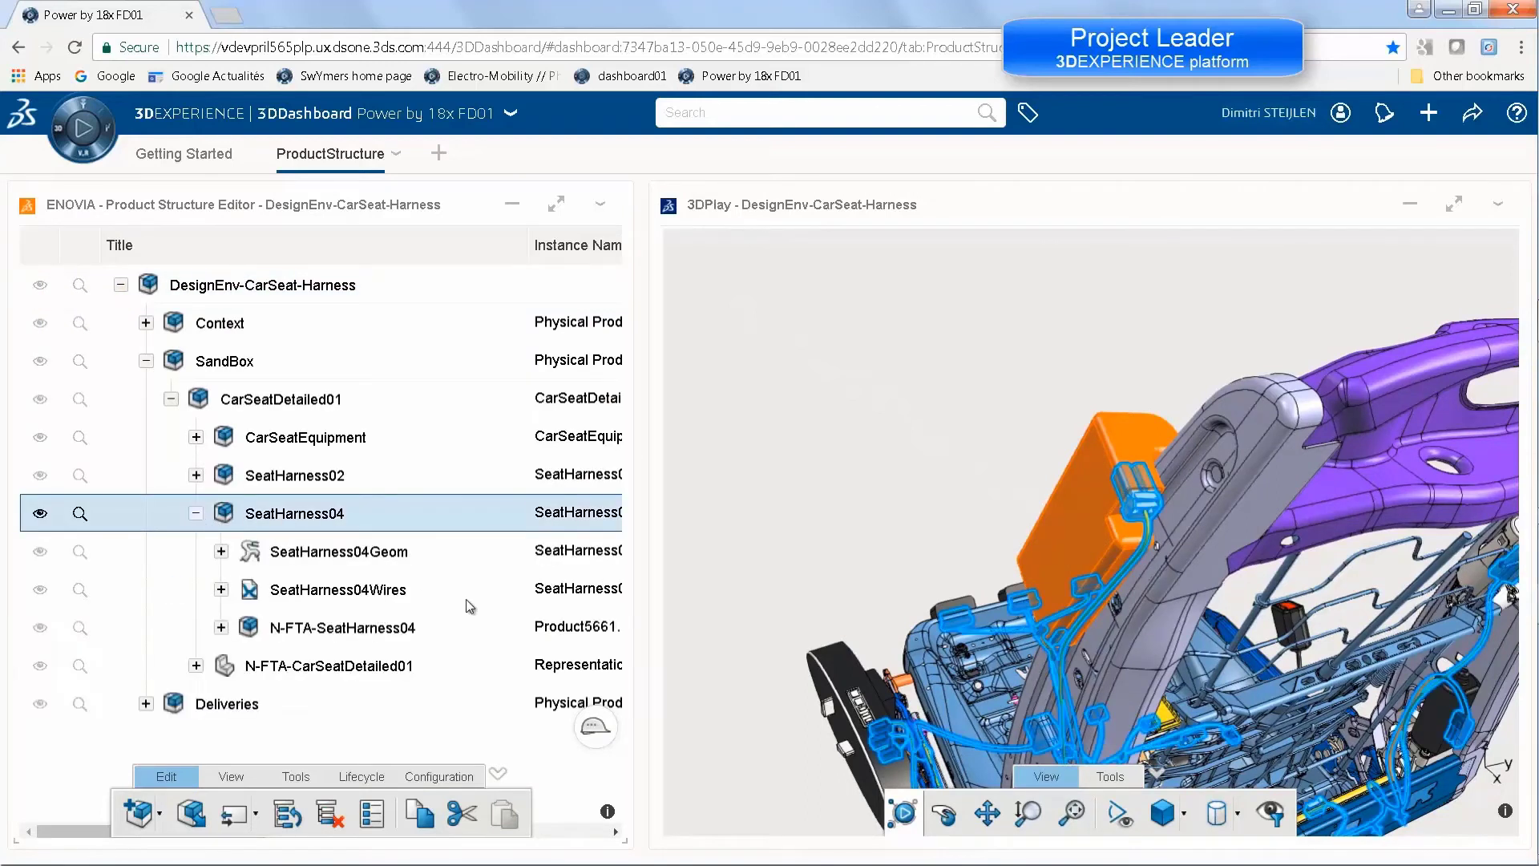